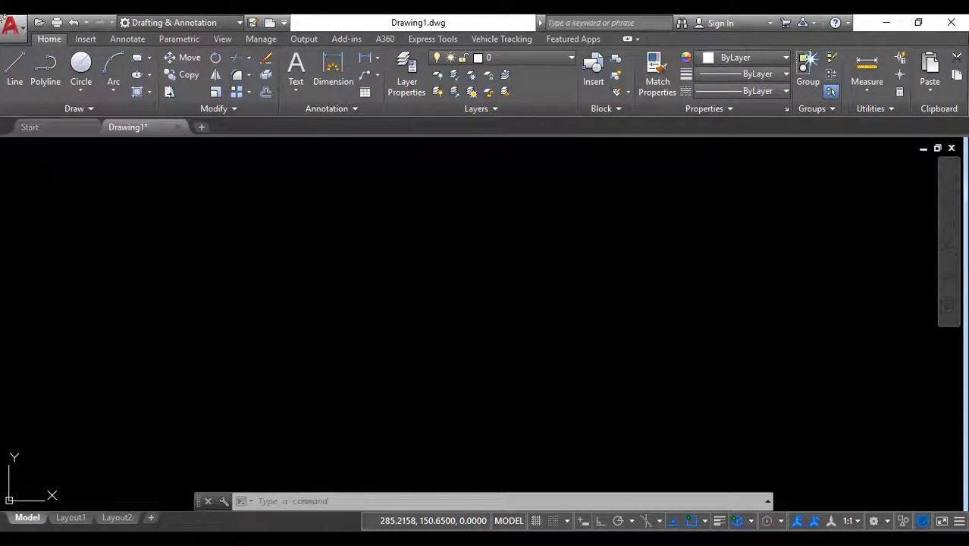
# Step: Expand the additional drawing tools panel
pyautogui.click(85, 110)
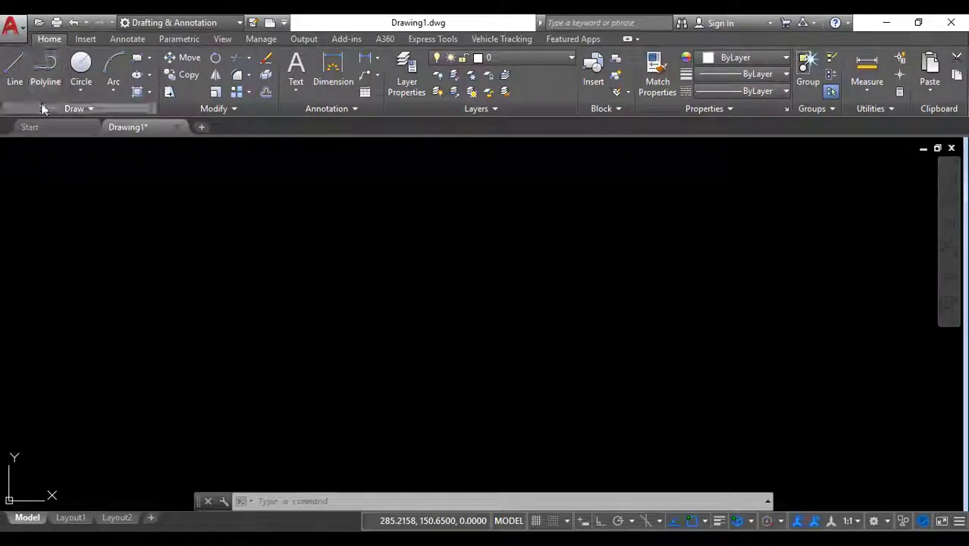
pyautogui.click(43, 109)
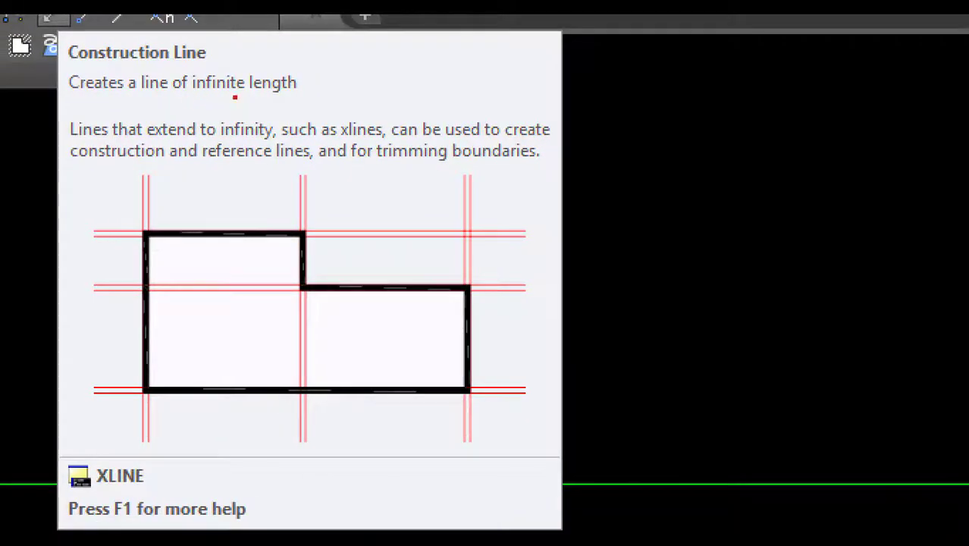
pyautogui.keyDown('ctrl'); pyautogui.keyDown('shift'); pyautogui.moveTo(323, 84); pyautogui.dragTo(527, 85); pyautogui.keyUp('shift'); pyautogui.keyUp('ctrl')
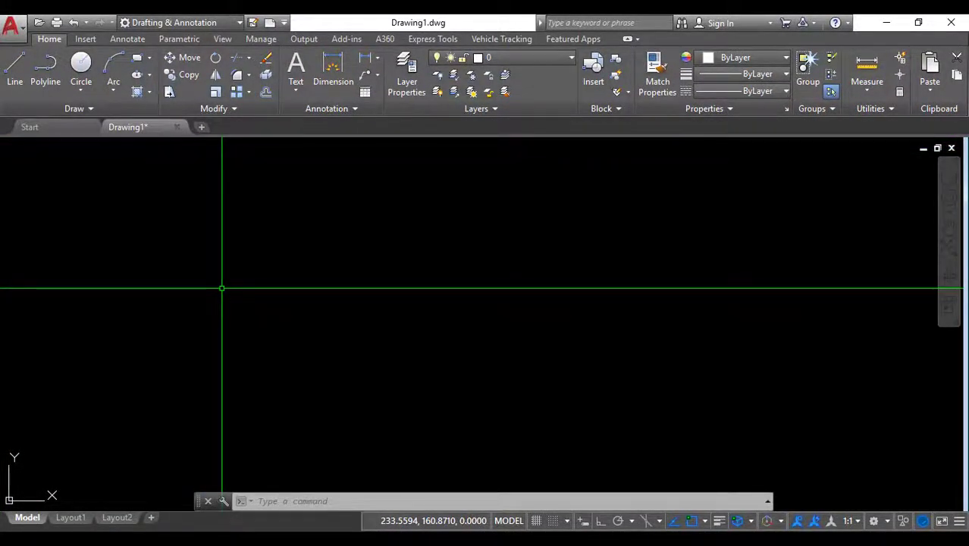
# Step: Draw three XLINE construction lines at steep, shallow and descending angles through one base point
pyautogui.write('xli')
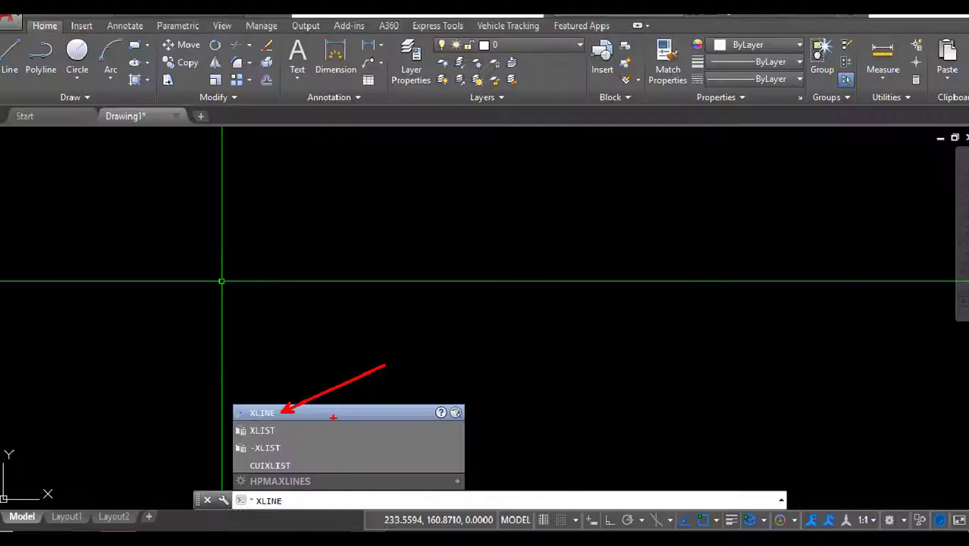
pyautogui.press('Return')
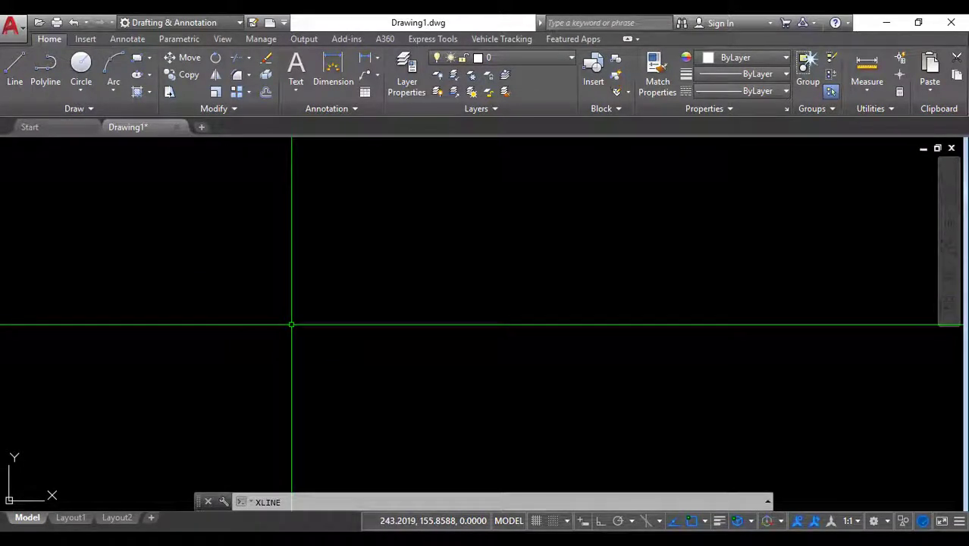
pyautogui.press('Return')
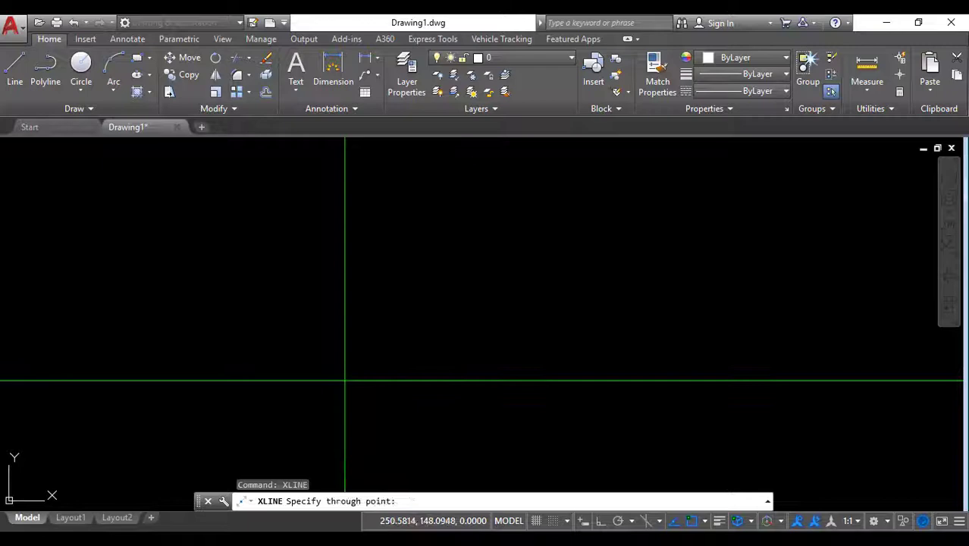
pyautogui.click(345, 380)
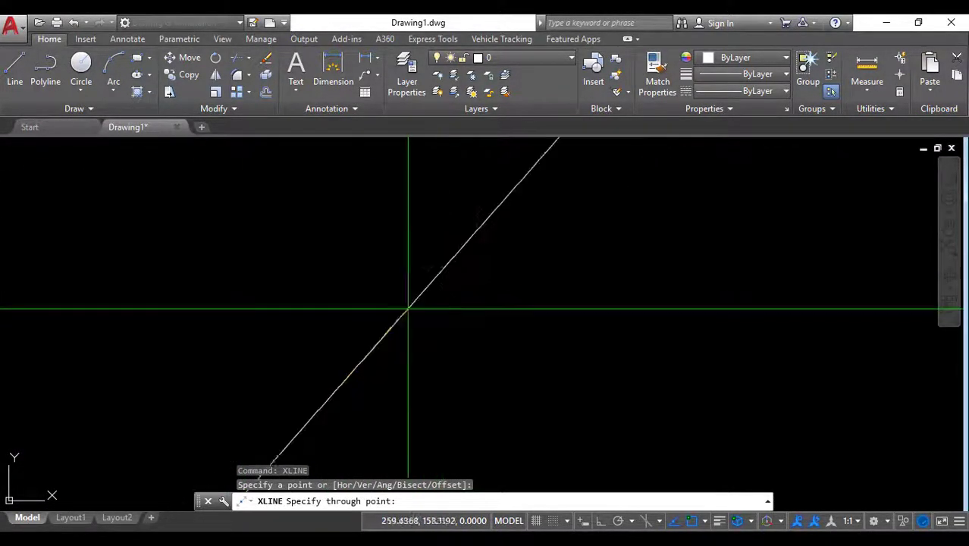
pyautogui.click(485, 266)
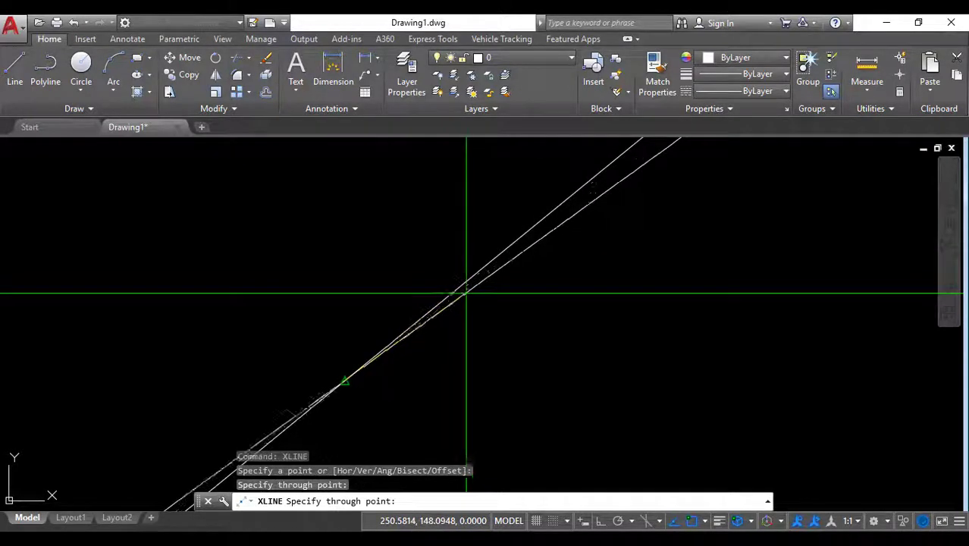
pyautogui.click(461, 358)
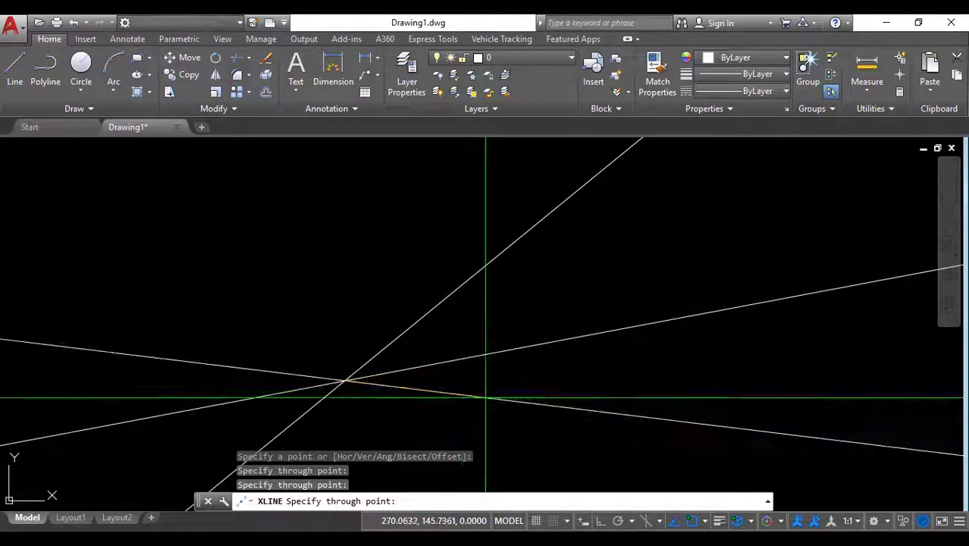
pyautogui.click(487, 405)
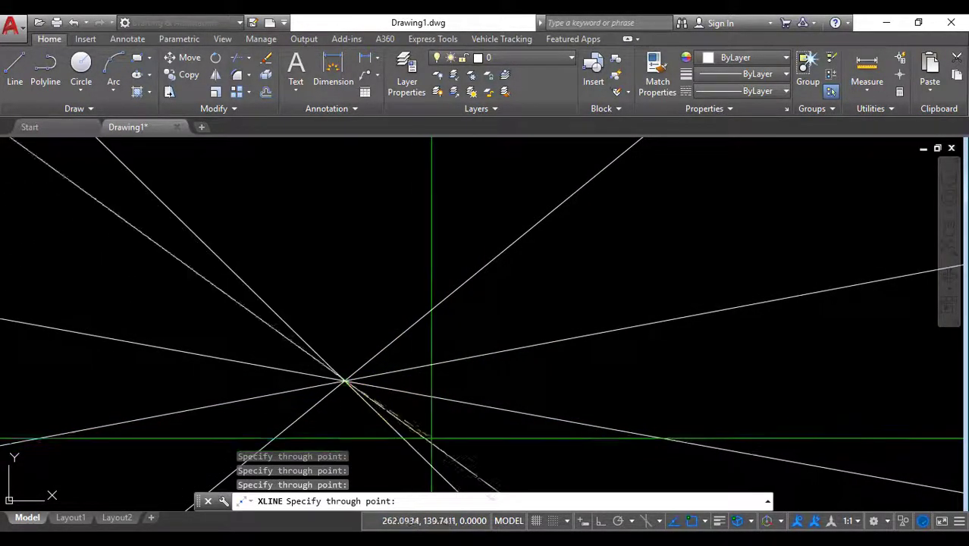
# Step: Zoom out, window-select the four radiating construction lines and delete them
pyautogui.press('Escape')
pyautogui.scroll(-3, 461, 365)
pyautogui.scroll(-3, 423, 335)
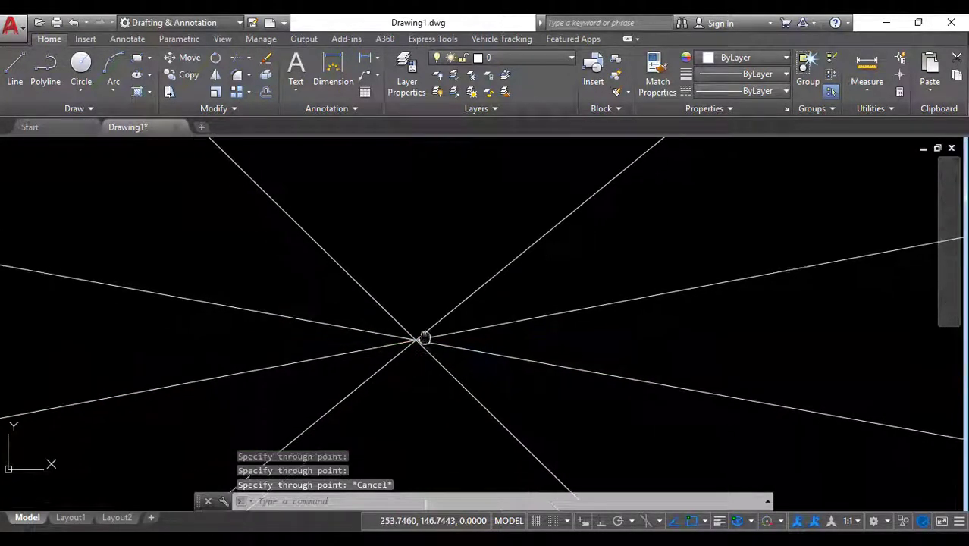
pyautogui.scroll(-3, 418, 309)
pyautogui.scroll(-2, 423, 303)
pyautogui.scroll(-2, 424, 304)
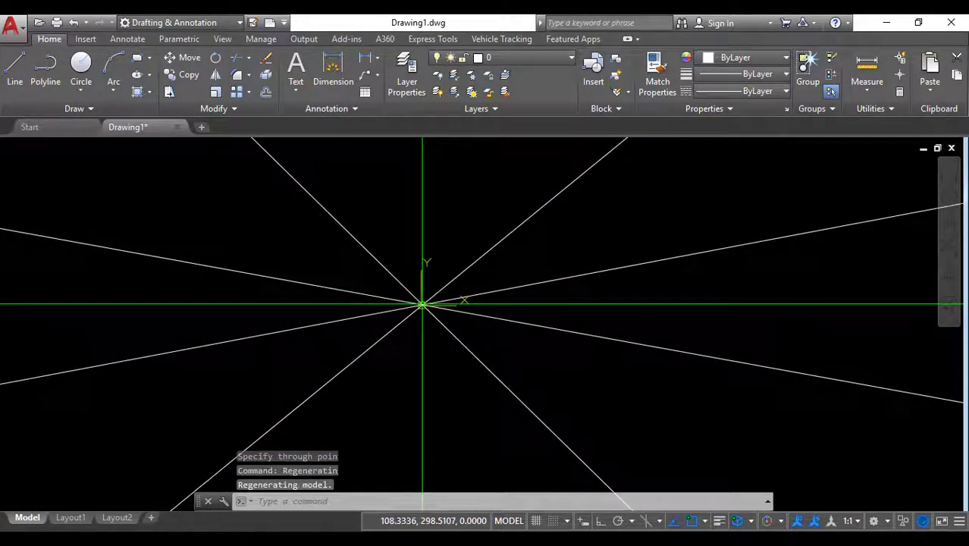
pyautogui.scroll(-2, 421, 304)
pyautogui.scroll(-2, 422, 313)
pyautogui.scroll(-2, 423, 323)
pyautogui.scroll(-2, 424, 328)
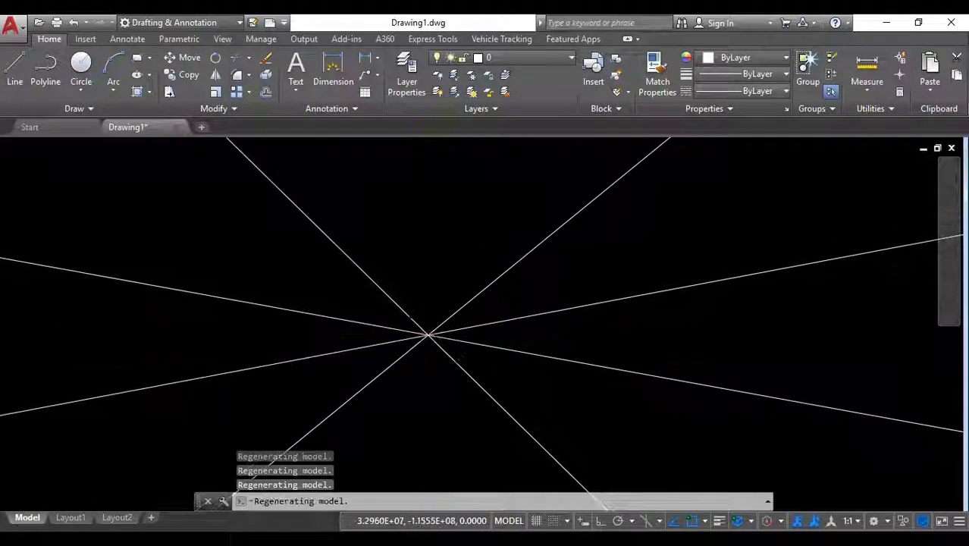
pyautogui.scroll(-2, 433, 331)
pyautogui.scroll(-2, 432, 334)
pyautogui.scroll(-2, 431, 339)
pyautogui.scroll(-2, 431, 341)
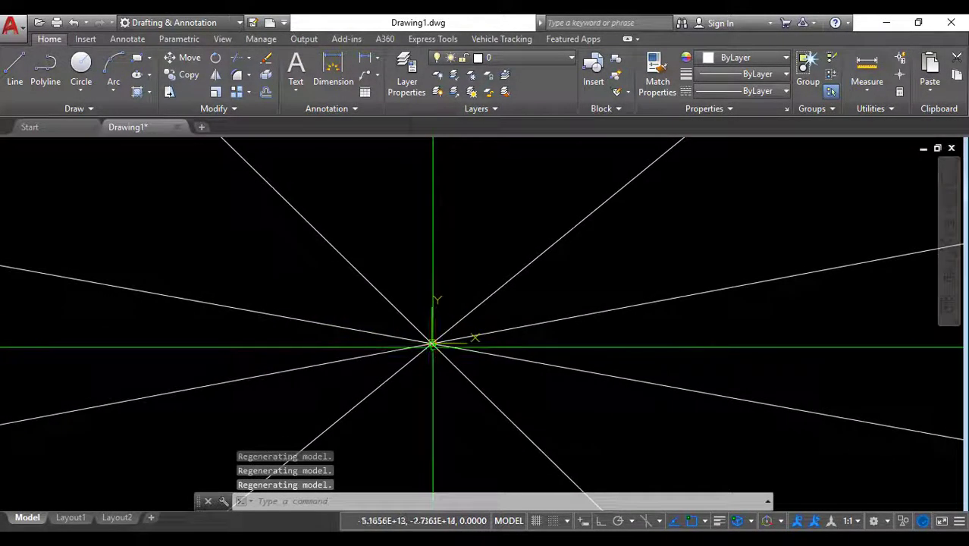
pyautogui.scroll(-2, 432, 340)
pyautogui.scroll(-2, 431, 339)
pyautogui.scroll(-2, 346, 323)
pyautogui.scroll(2, 346, 322)
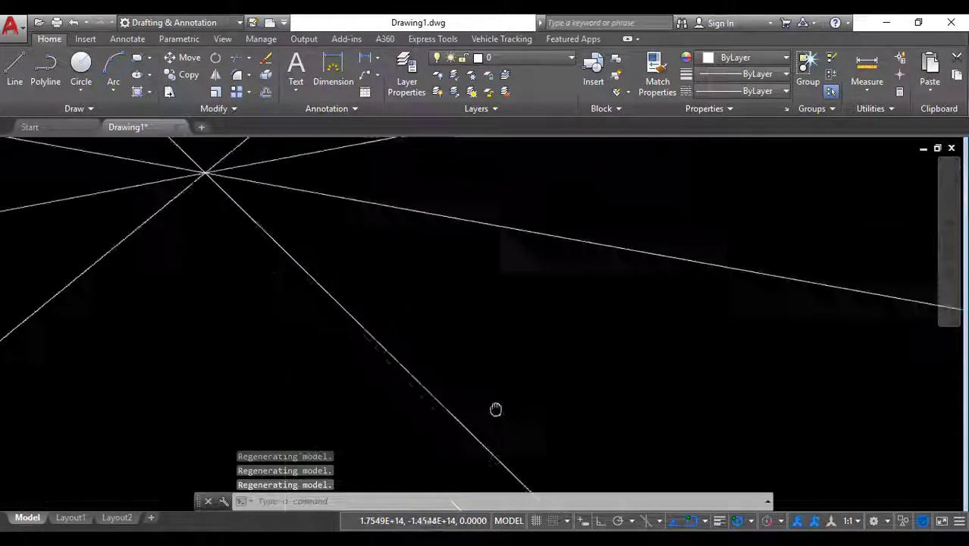
pyautogui.scroll(2, 495, 407)
pyautogui.scroll(2, 418, 317)
pyautogui.click(342, 311)
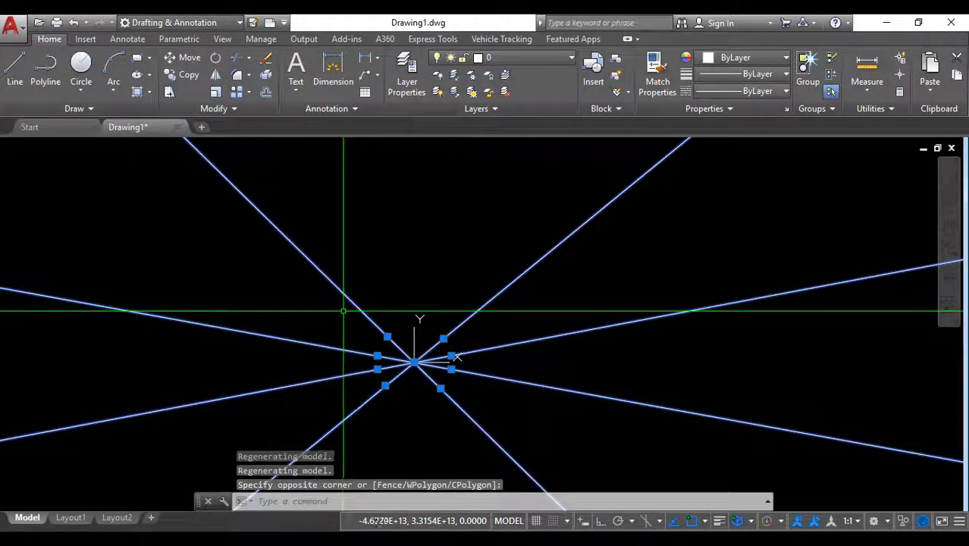
pyautogui.press('Delete')
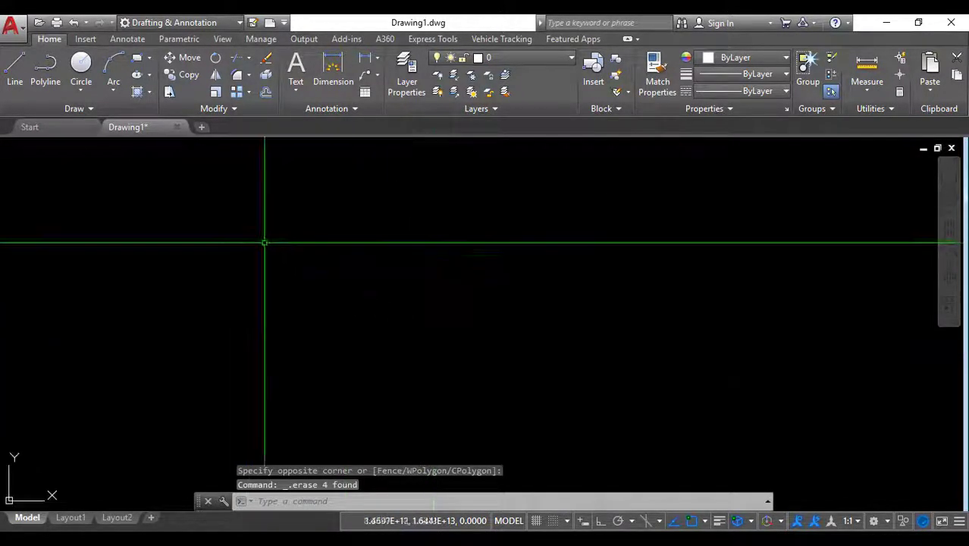
pyautogui.moveTo(314, 280); pyautogui.dragTo(329, 280, button='middle')
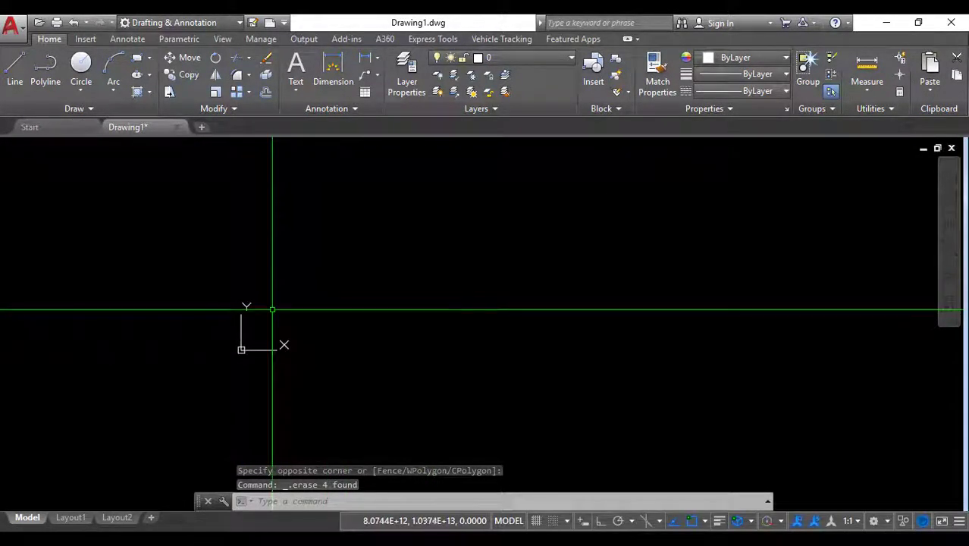
# Step: Draw parallel horizontal construction lines at different heights using XLINE's Hor option
pyautogui.write('x')
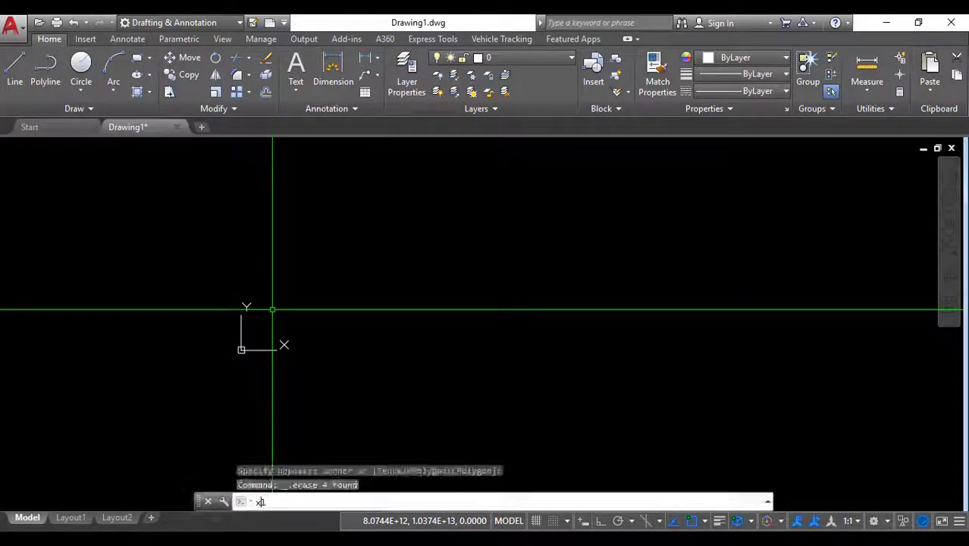
pyautogui.press('Return')
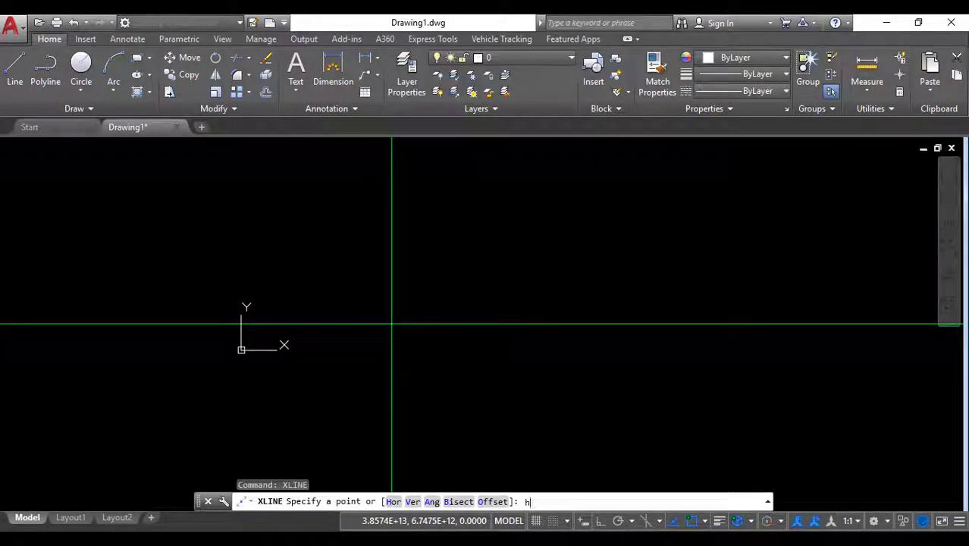
pyautogui.press('Return')
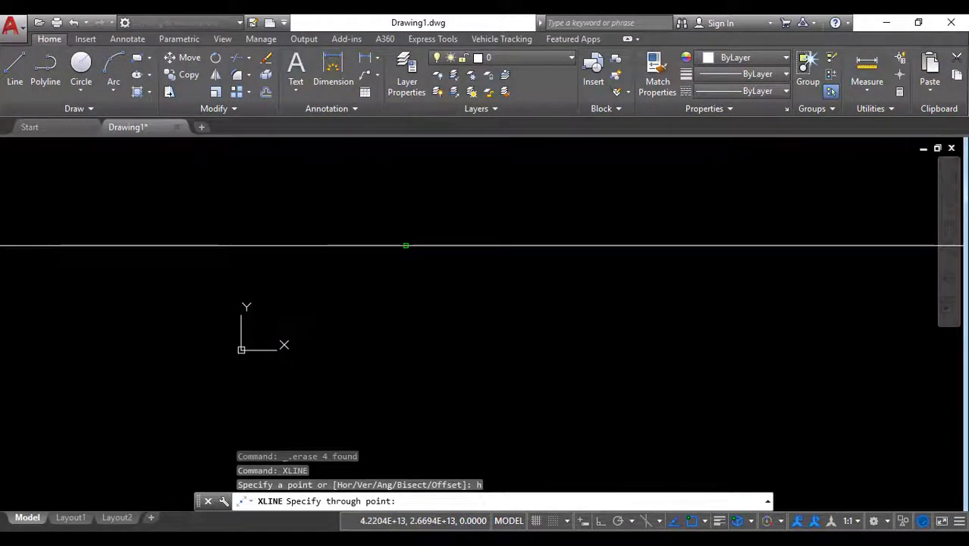
pyautogui.click(406, 245)
pyautogui.click(406, 279)
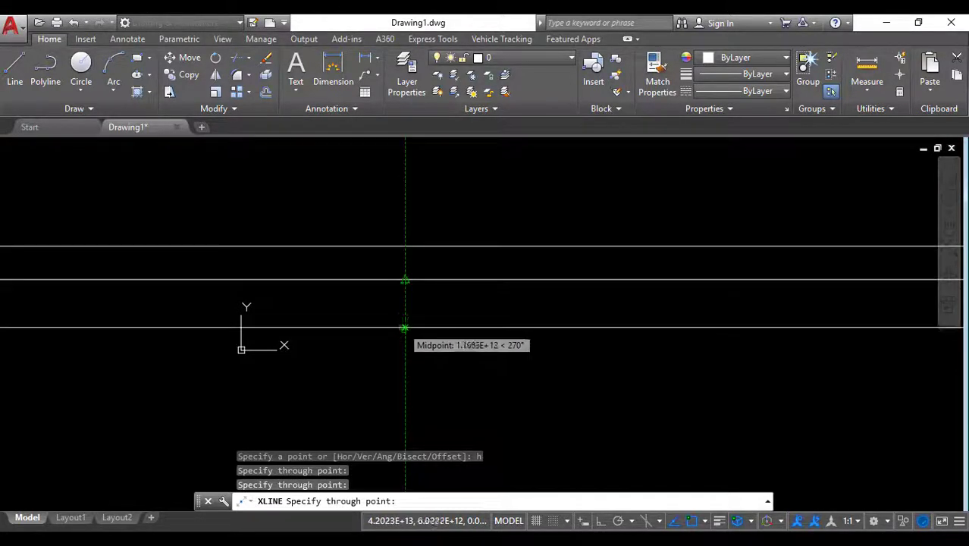
pyautogui.click(404, 329)
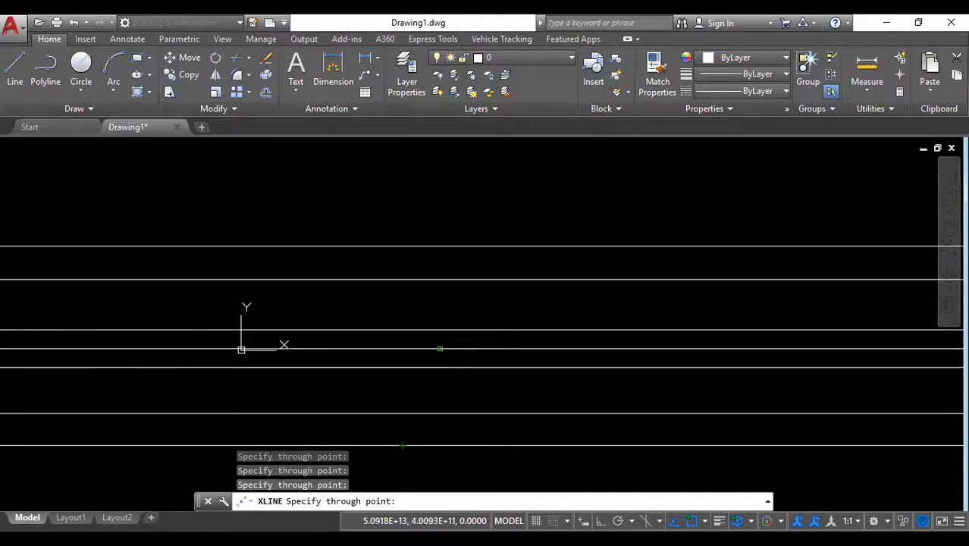
pyautogui.press('Escape')
# Step: Add vertical construction lines across the horizontals to form a grid, then pan to its origin
pyautogui.write('xline')
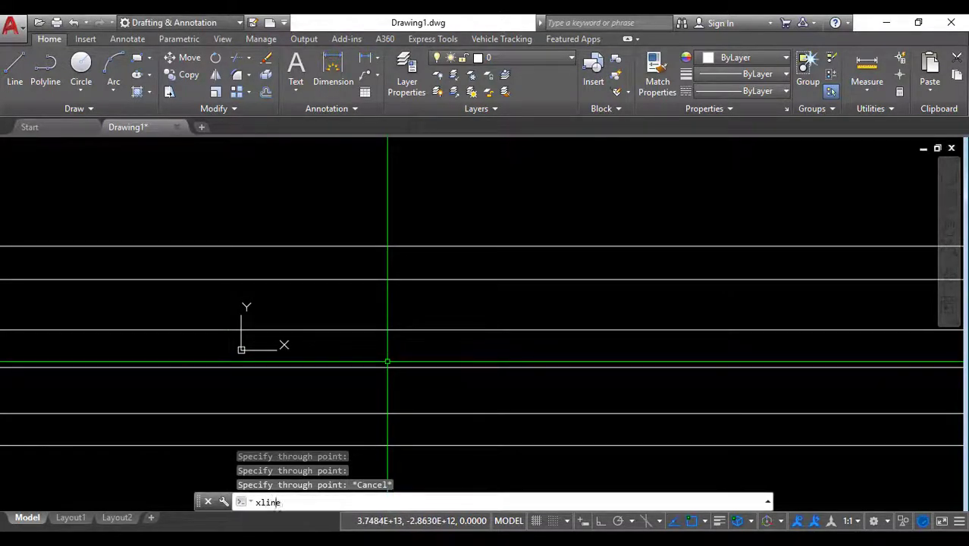
pyautogui.press('Return')
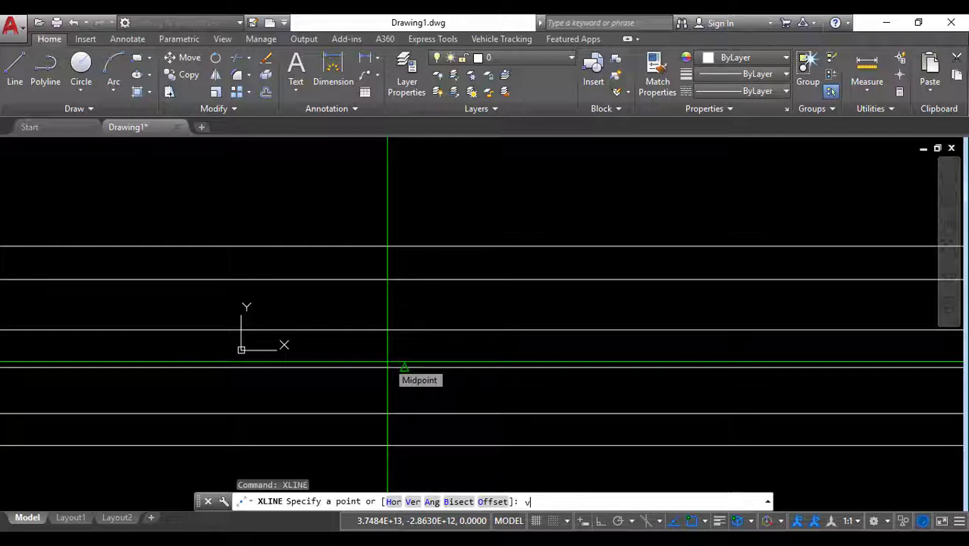
pyautogui.press('Return')
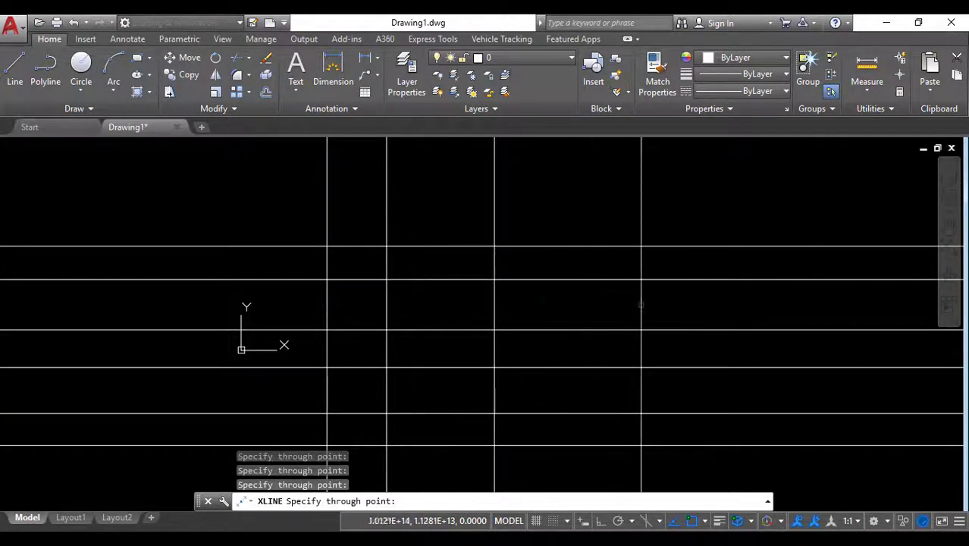
pyautogui.press('Escape')
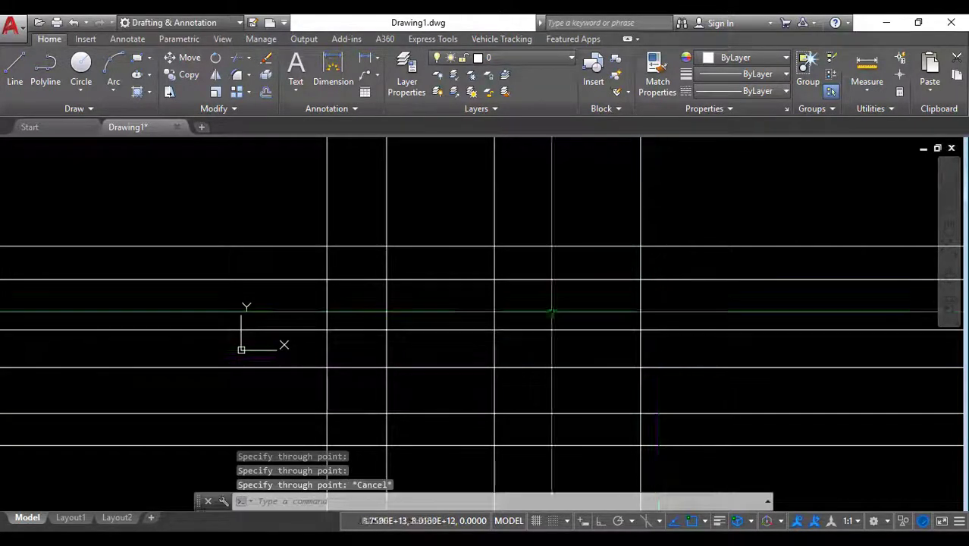
pyautogui.scroll(2, 494, 311)
pyautogui.scroll(-2, 479, 309)
pyautogui.moveTo(461, 309); pyautogui.dragTo(417, 302, button='middle')
pyautogui.write('ML')
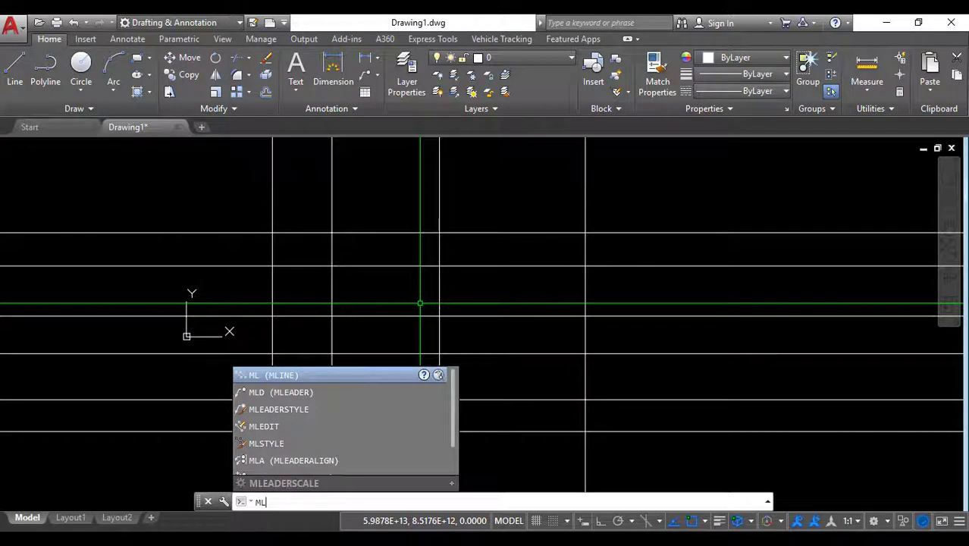
# Step: Draw an L-shaped multiline down then left on the grid, with Apparent Intersection snapping on
pyautogui.press('Return')
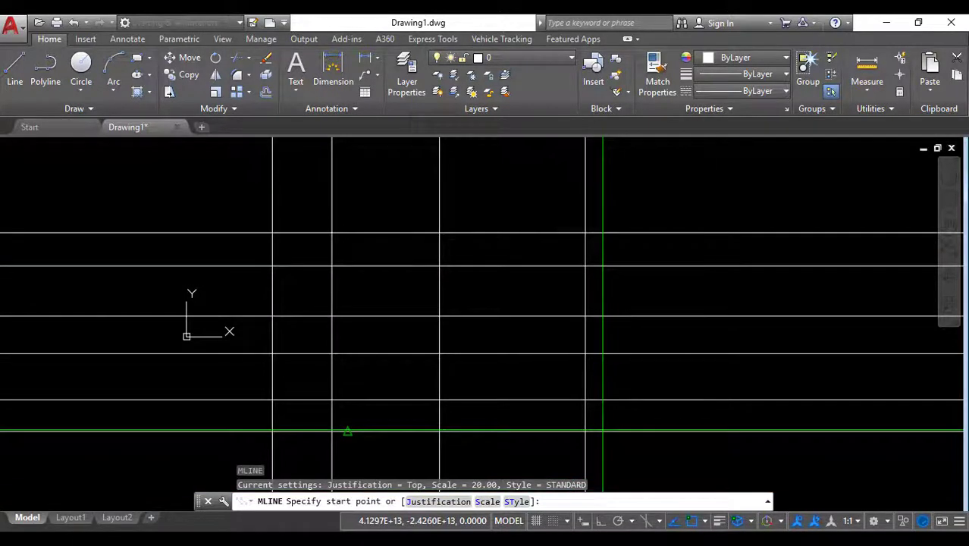
pyautogui.click(702, 520)
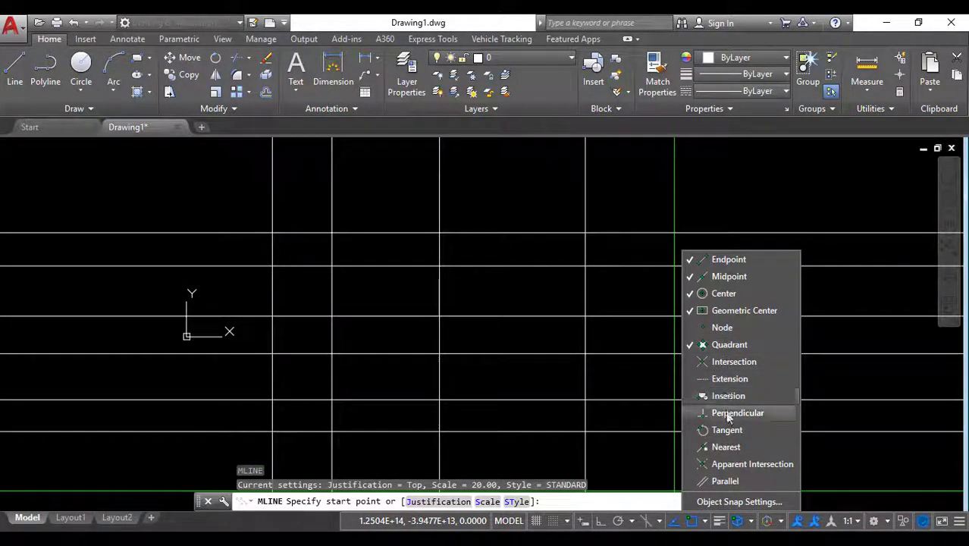
pyautogui.click(728, 464)
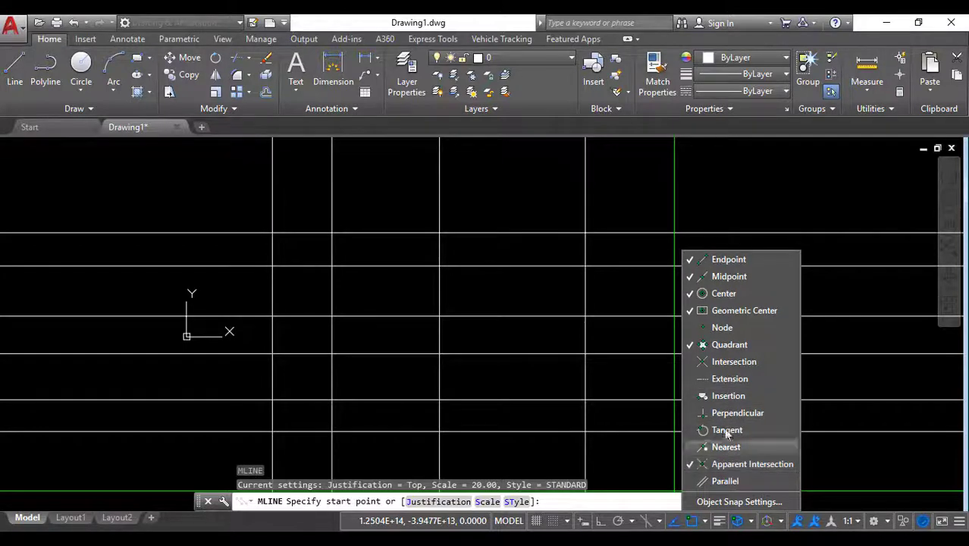
pyautogui.click(715, 213)
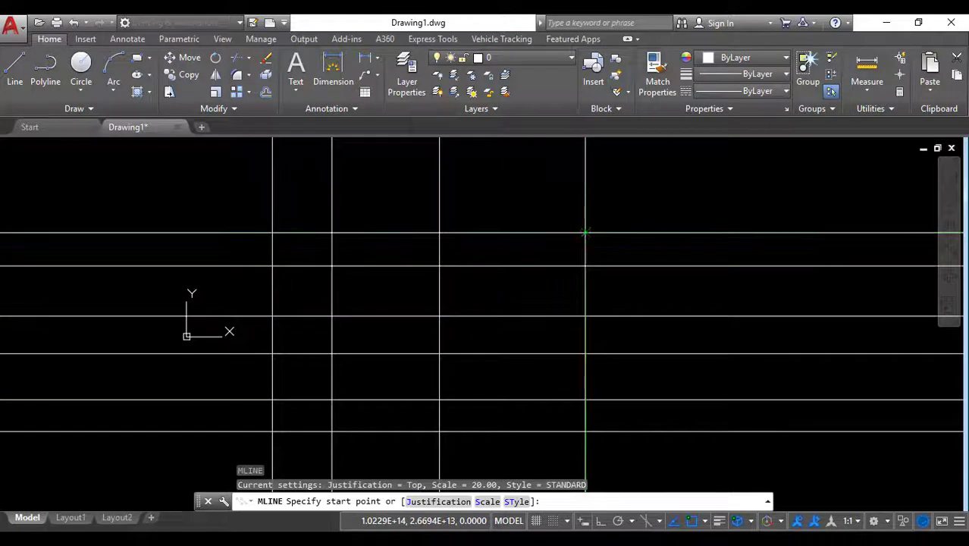
pyautogui.click(584, 231)
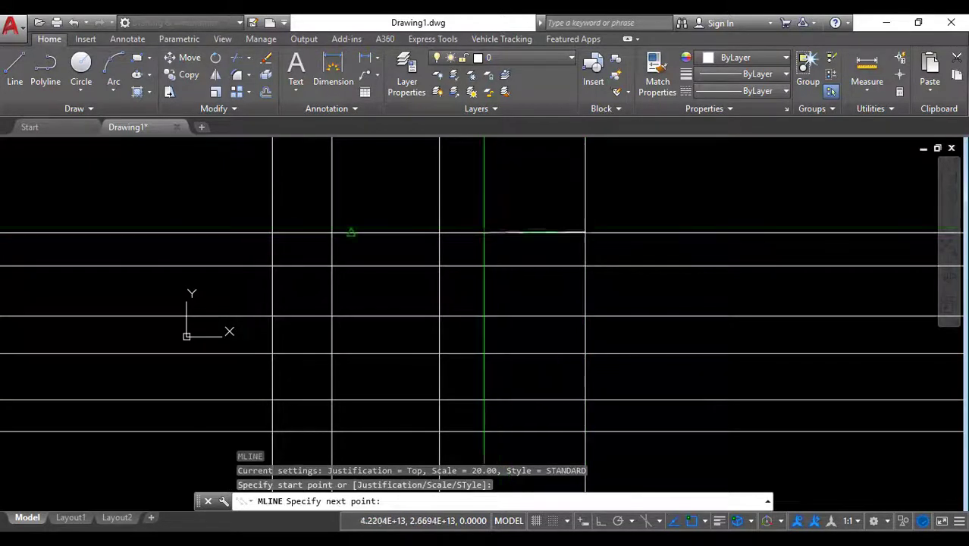
pyautogui.click(584, 430)
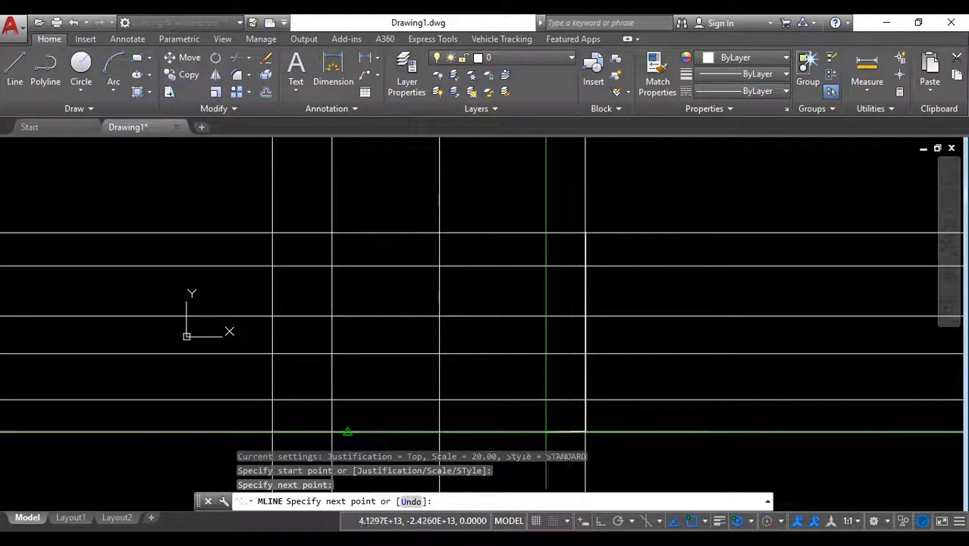
pyautogui.click(272, 431)
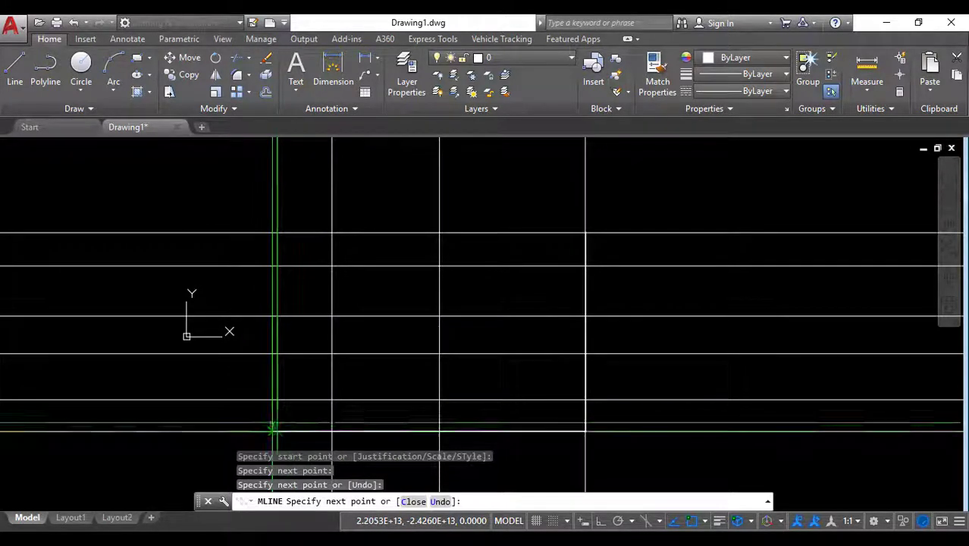
pyautogui.press('Return')
# Step: Zoom in on the multiline corner and start a selection window around the lines
pyautogui.moveTo(282, 402); pyautogui.dragTo(299, 328, button='middle')
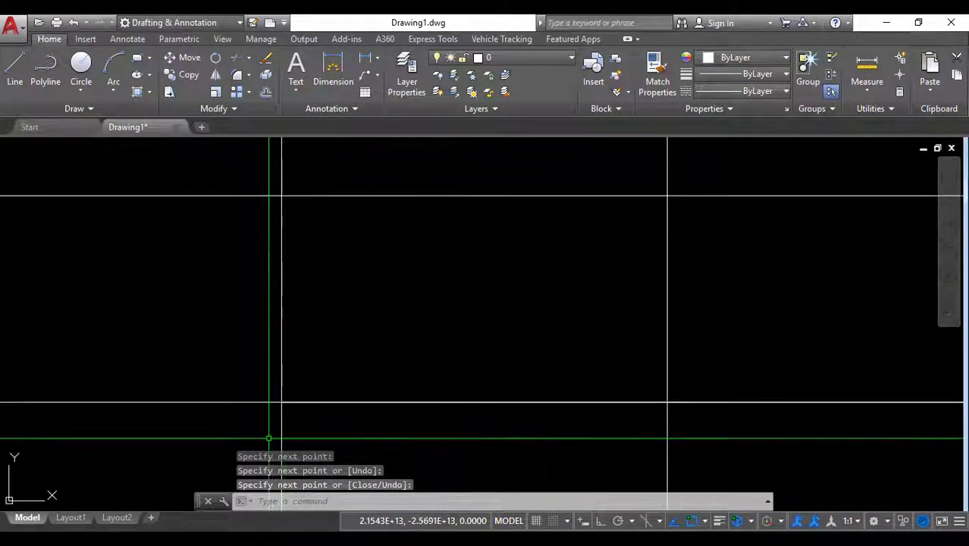
pyautogui.scroll(-3, 300, 327)
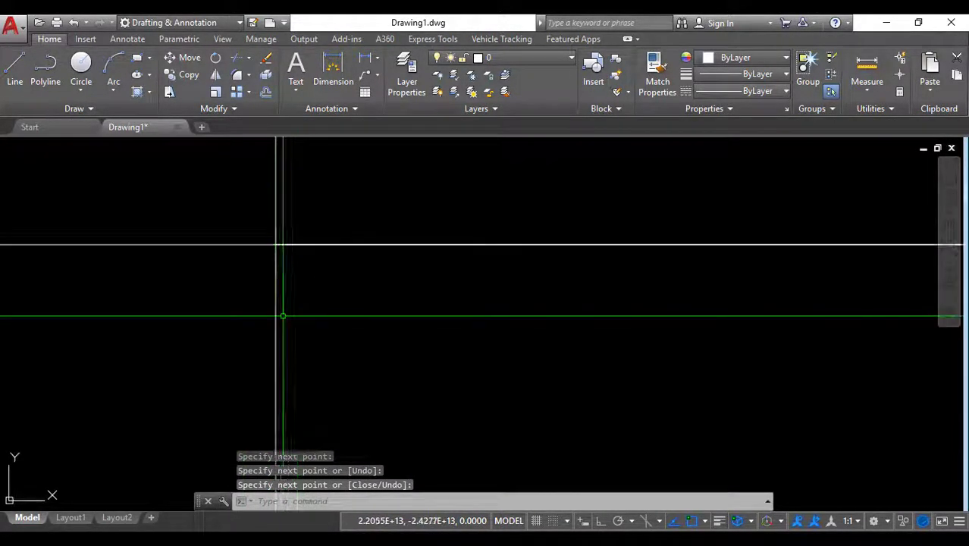
pyautogui.scroll(-3, 247, 410)
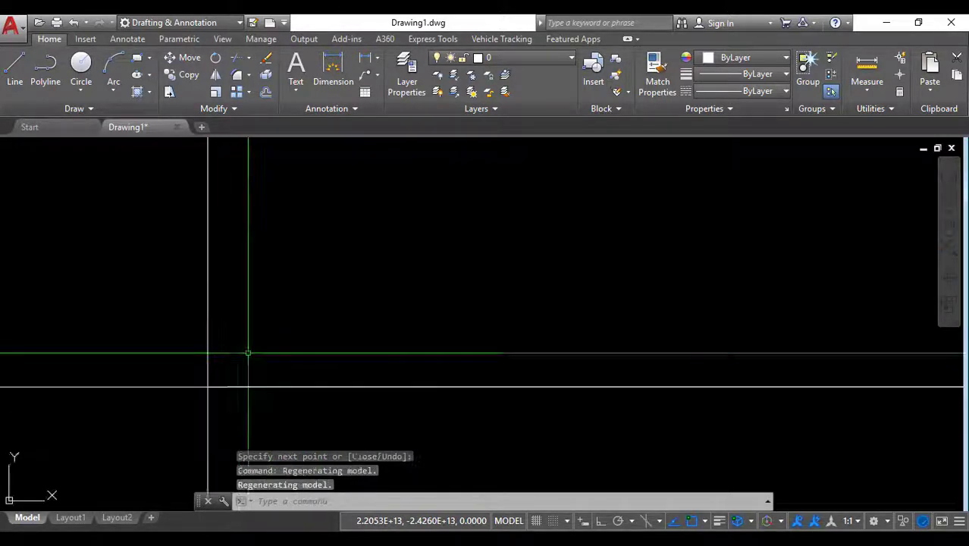
pyautogui.scroll(-2, 221, 306)
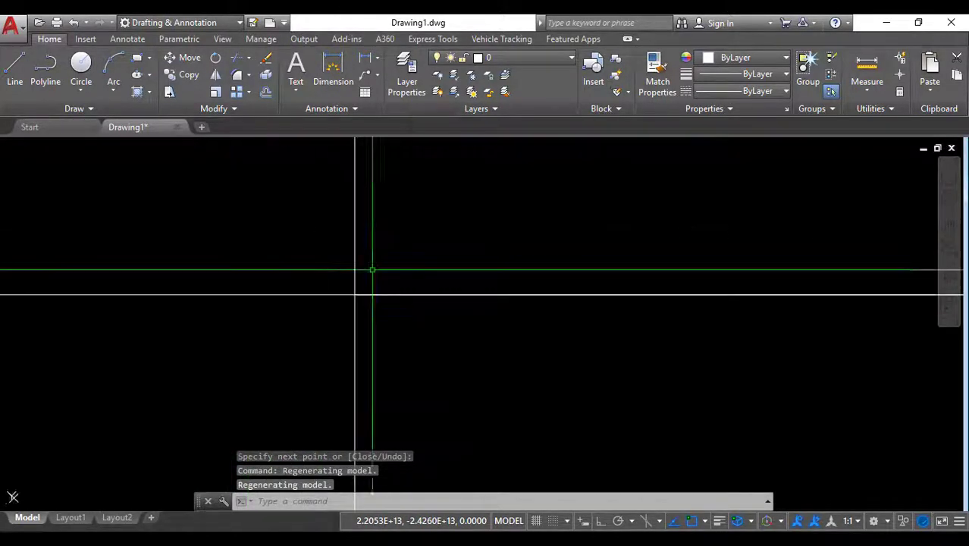
pyautogui.scroll(-2, 352, 282)
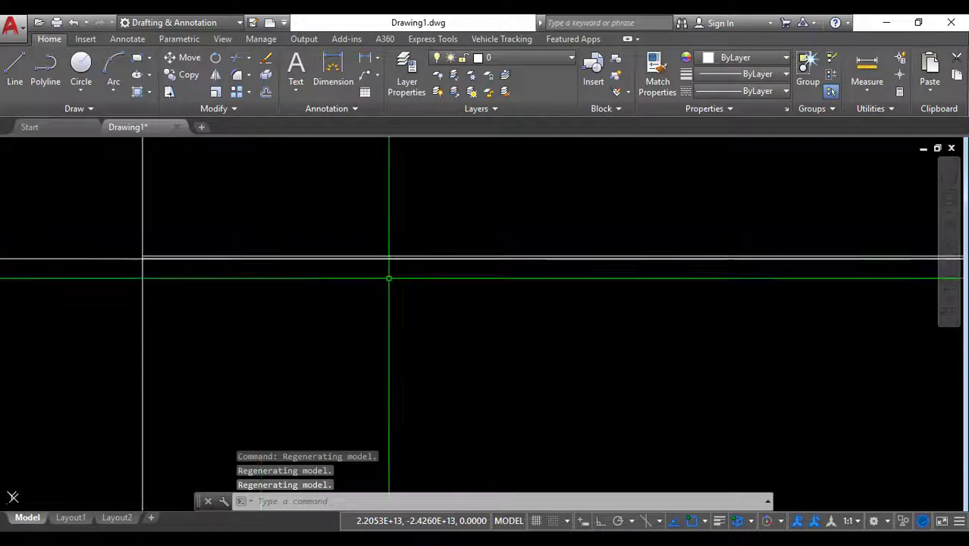
pyautogui.scroll(-1, 287, 264)
pyautogui.scroll(1, 578, 318)
pyautogui.scroll(2, 251, 345)
pyautogui.scroll(-2, 704, 416)
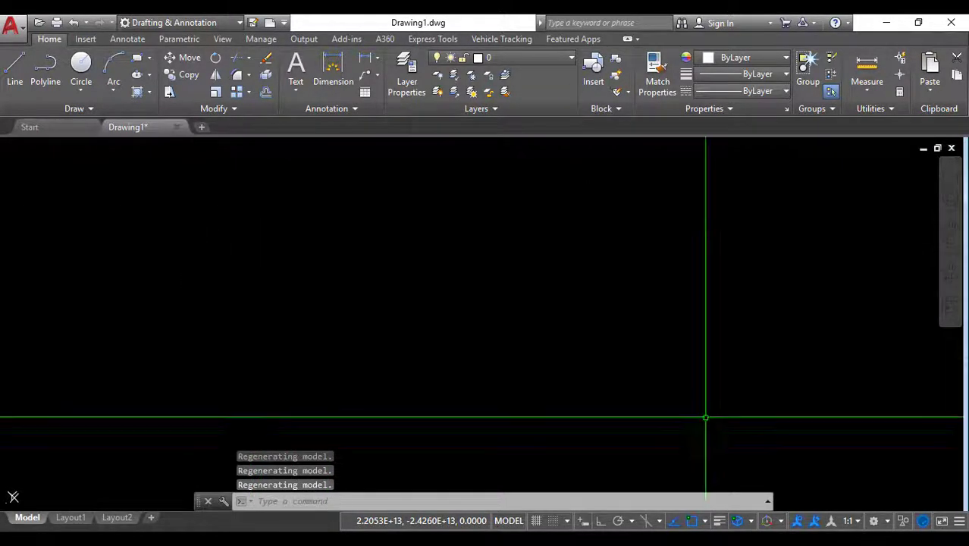
pyautogui.scroll(-2, 640, 395)
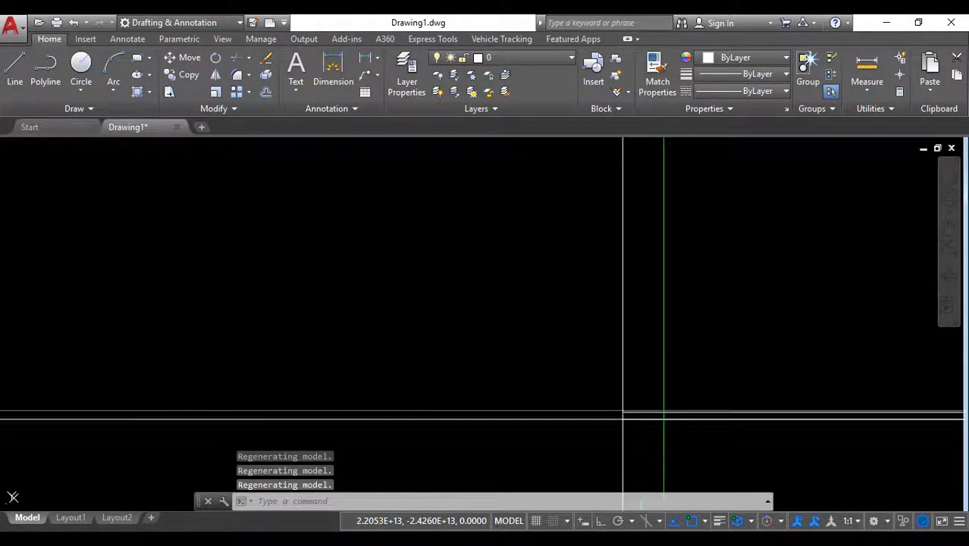
pyautogui.moveTo(659, 407); pyautogui.dragTo(394, 310, button='middle')
pyautogui.scroll(3, 394, 311)
pyautogui.scroll(2, 331, 337)
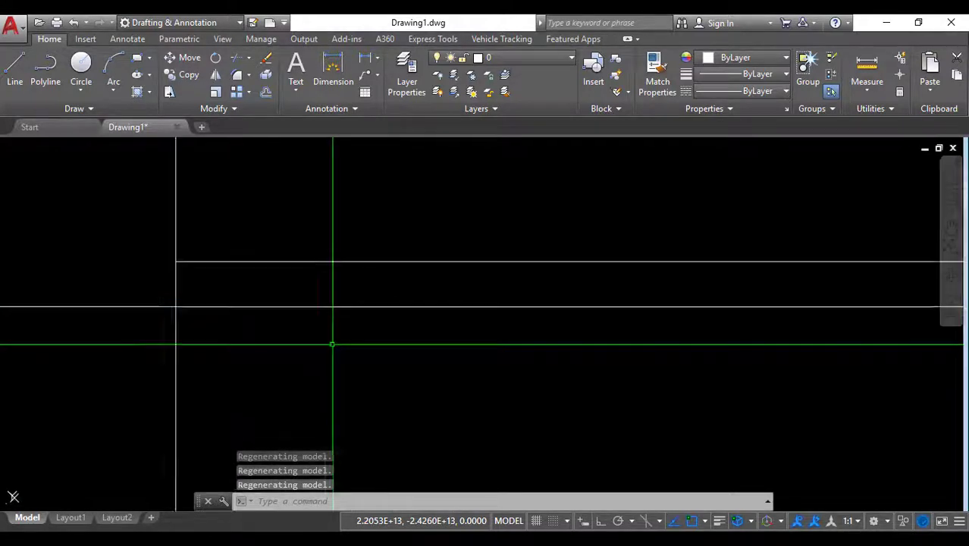
pyautogui.scroll(-2, 331, 333)
pyautogui.scroll(-3, 323, 315)
pyautogui.scroll(5, 323, 313)
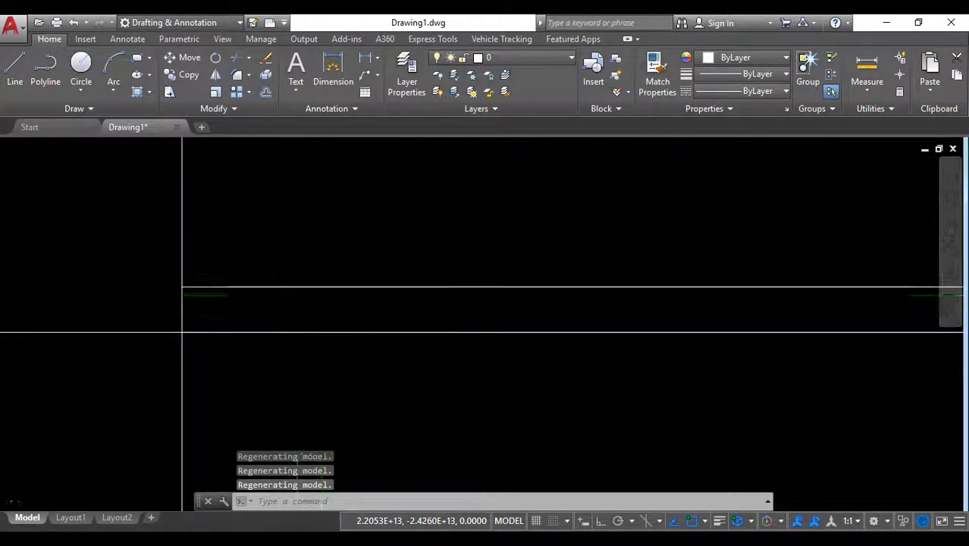
pyautogui.scroll(-2, 295, 294)
pyautogui.scroll(-2, 260, 294)
pyautogui.scroll(-2, 271, 305)
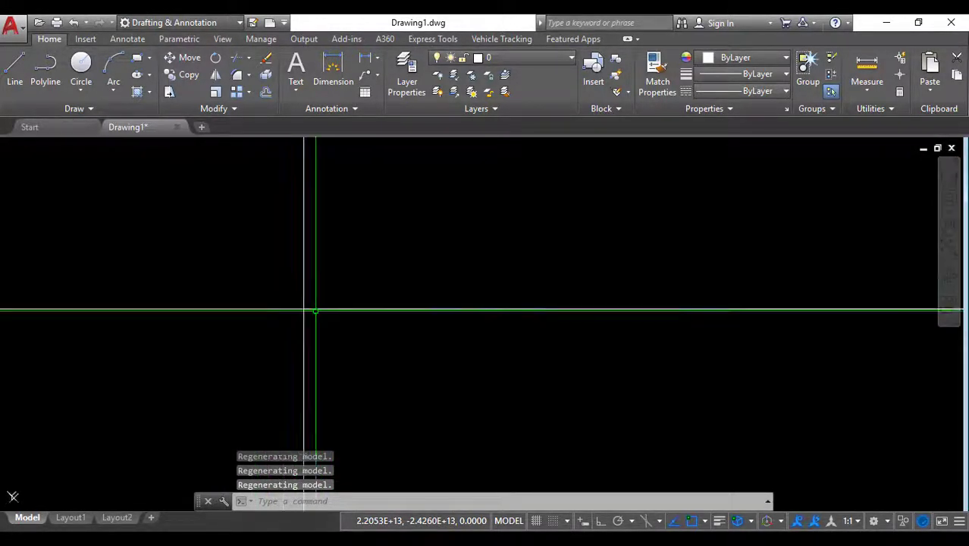
pyautogui.scroll(3, 376, 324)
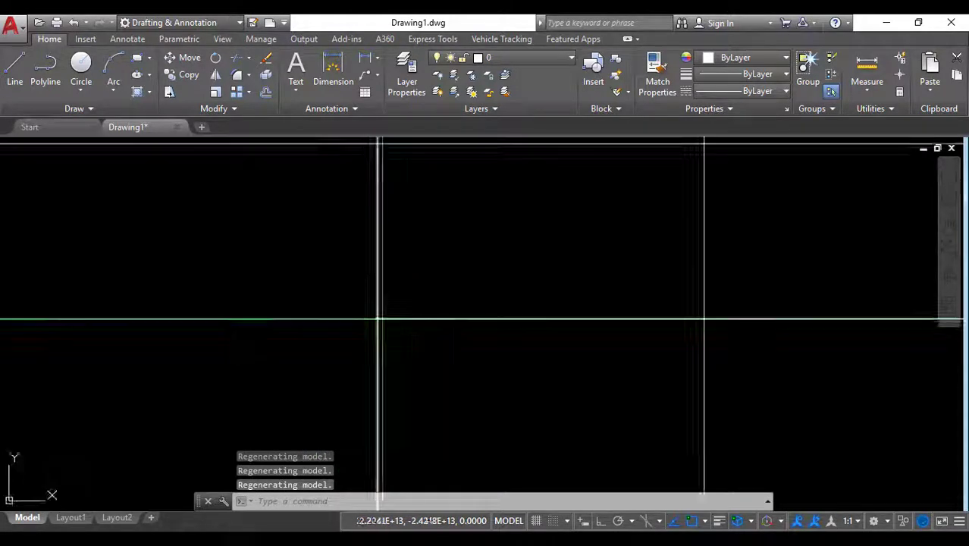
pyautogui.scroll(-3, 402, 319)
pyautogui.scroll(1, 422, 323)
pyautogui.click(423, 322)
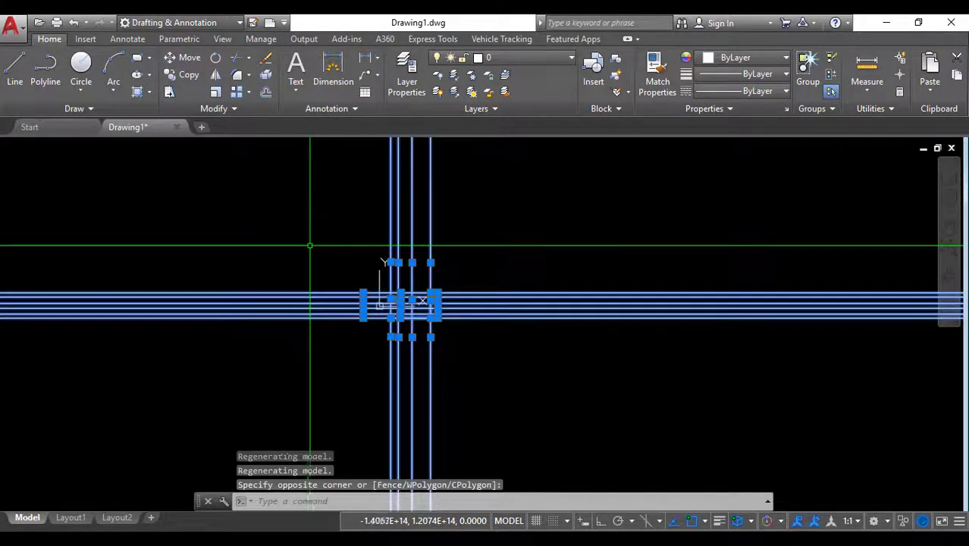
# Step: Erase the selected multiline and construction lines, then start the SPLINE command
pyautogui.click(309, 246)
pyautogui.press('Delete')
pyautogui.click(110, 109)
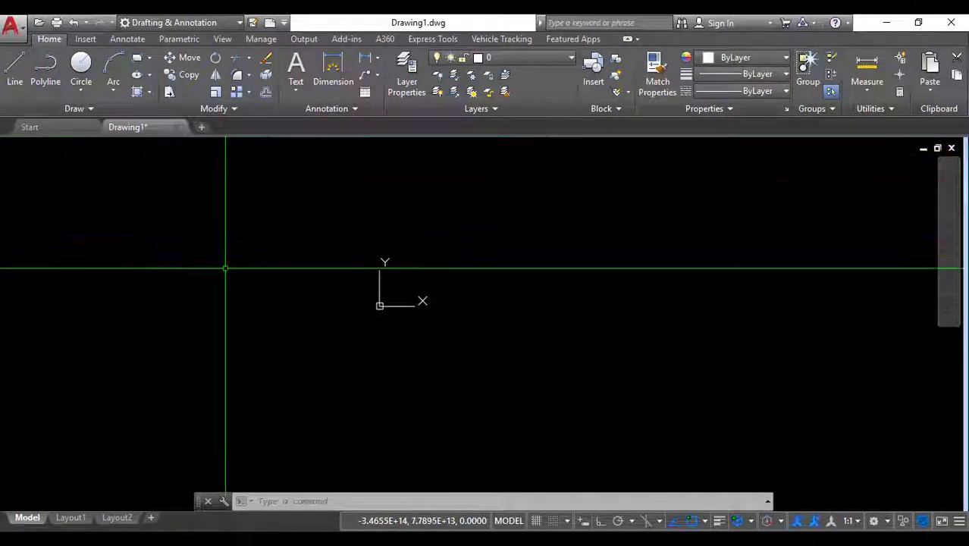
pyautogui.write('spli')
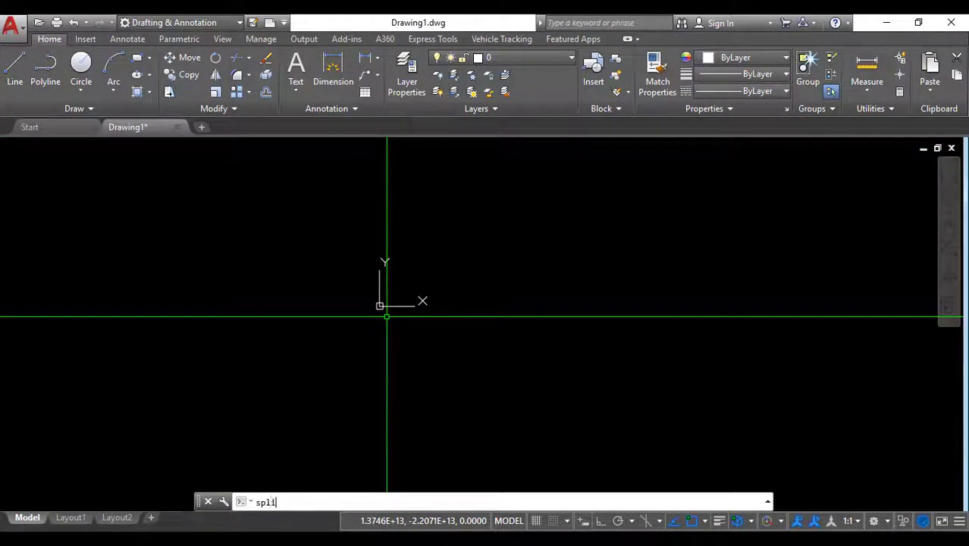
pyautogui.write('n')
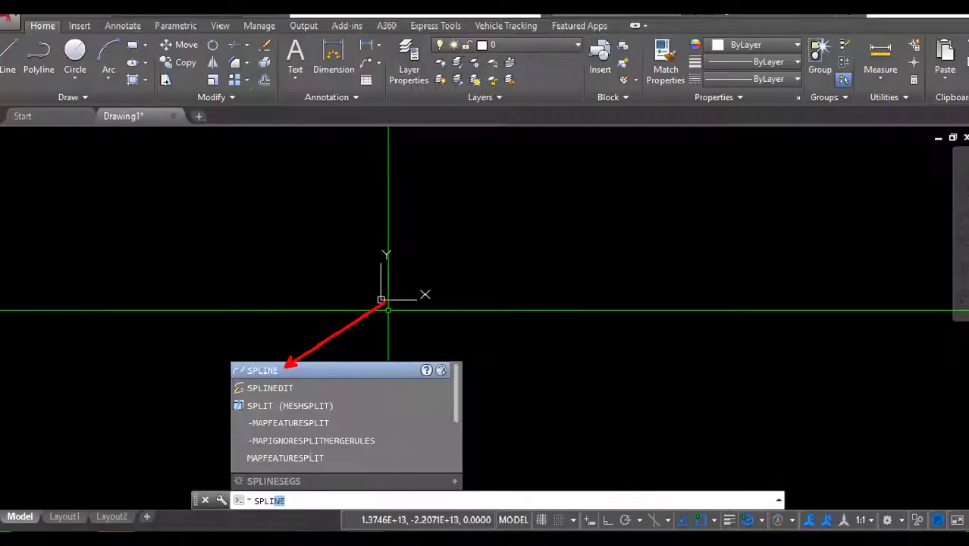
pyautogui.press('Return')
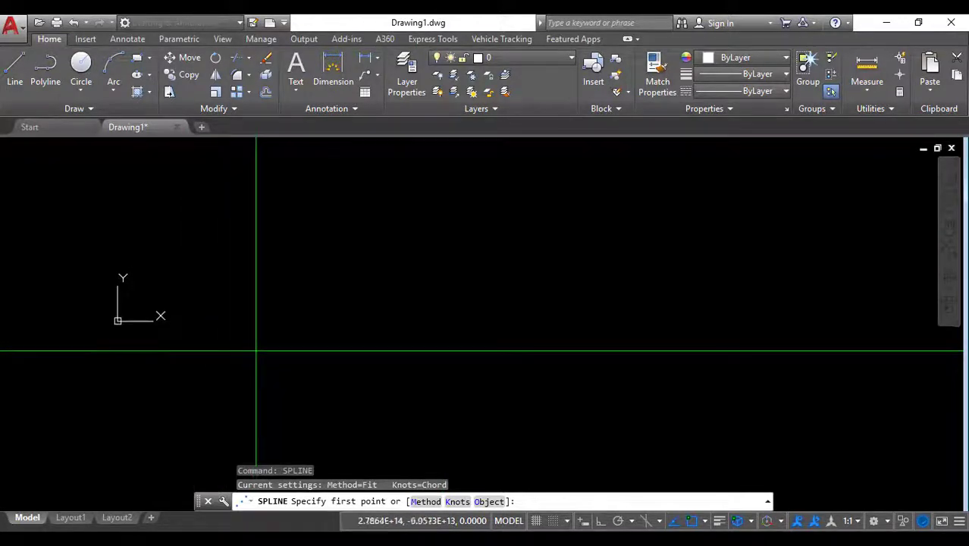
# Step: Draw a nine-fit-point wavy spline across the drawing that loops back over the top to the left
pyautogui.moveTo(230, 401); pyautogui.dragTo(208, 406, button='middle')
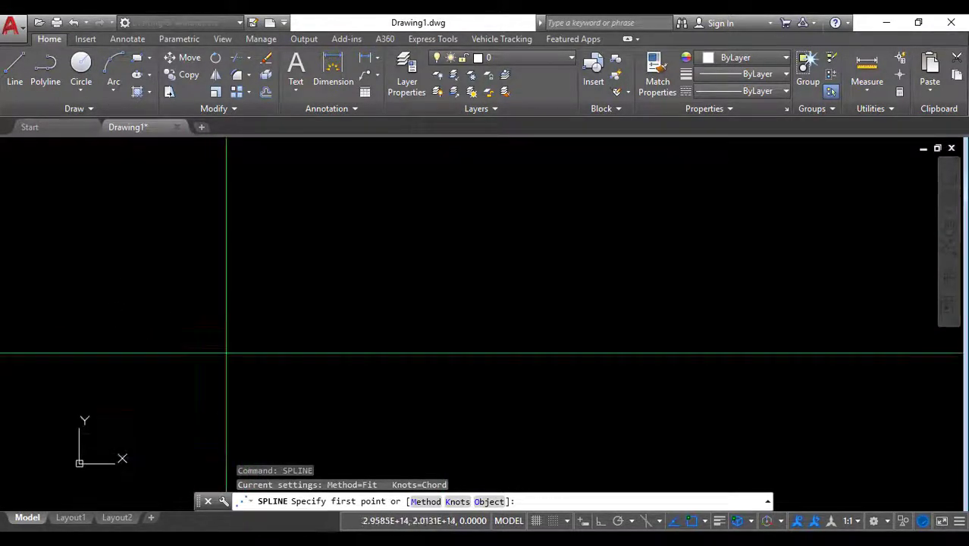
pyautogui.click(208, 406)
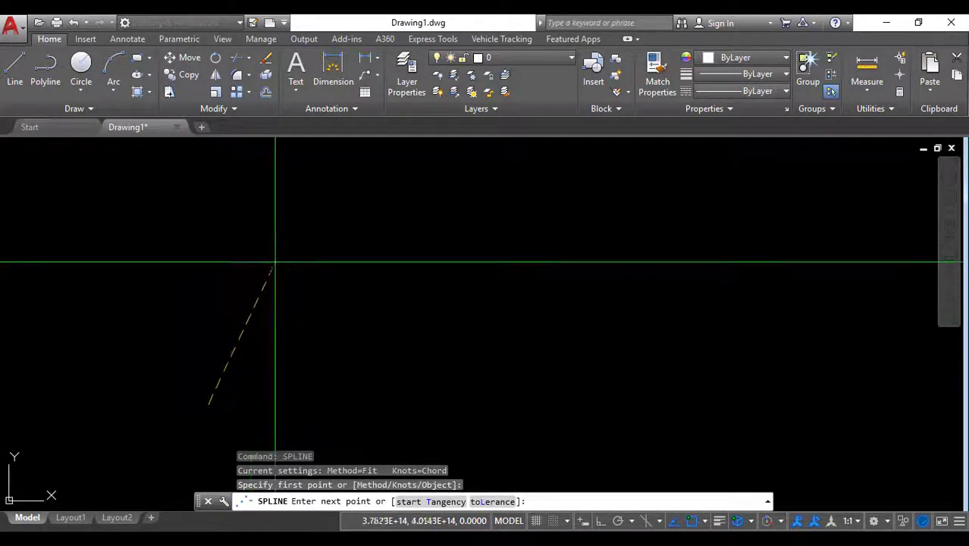
pyautogui.click(285, 244)
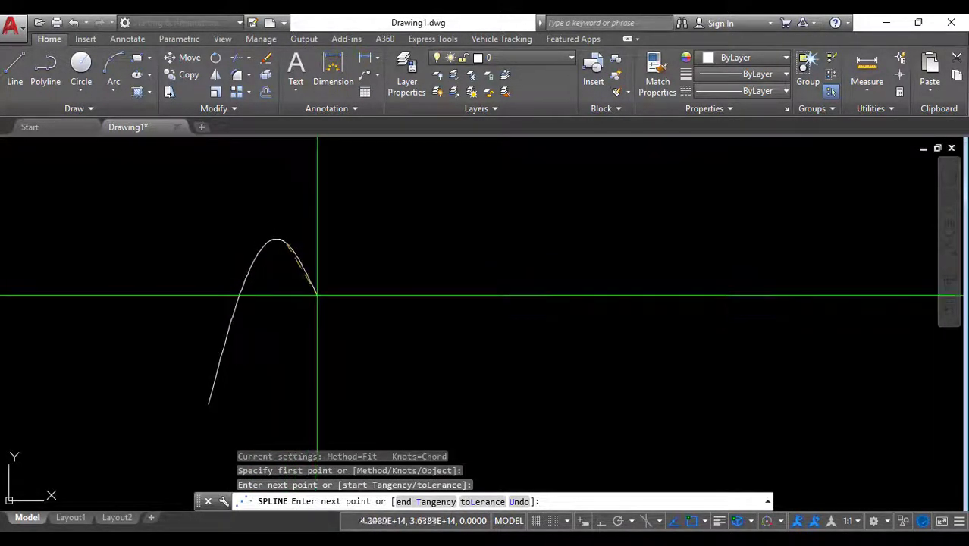
pyautogui.click(364, 392)
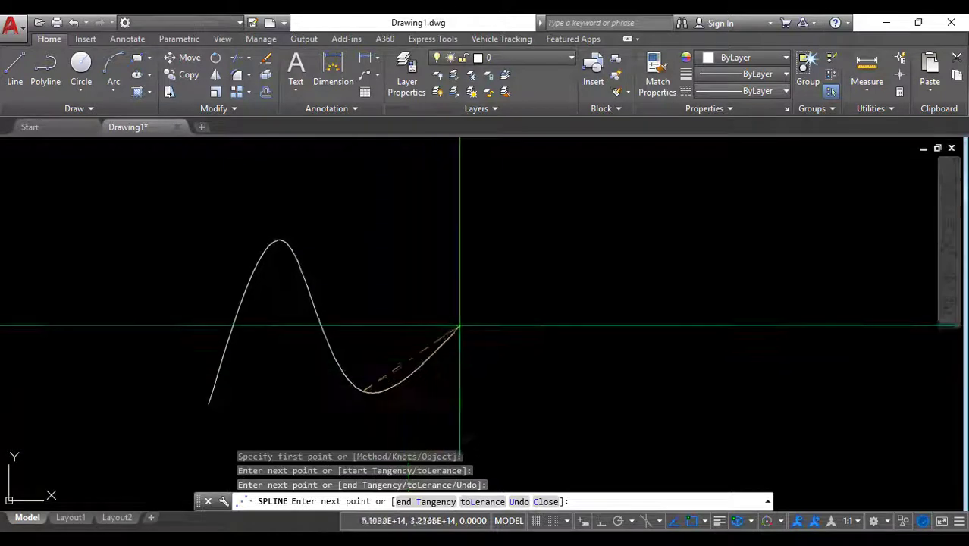
pyautogui.click(493, 259)
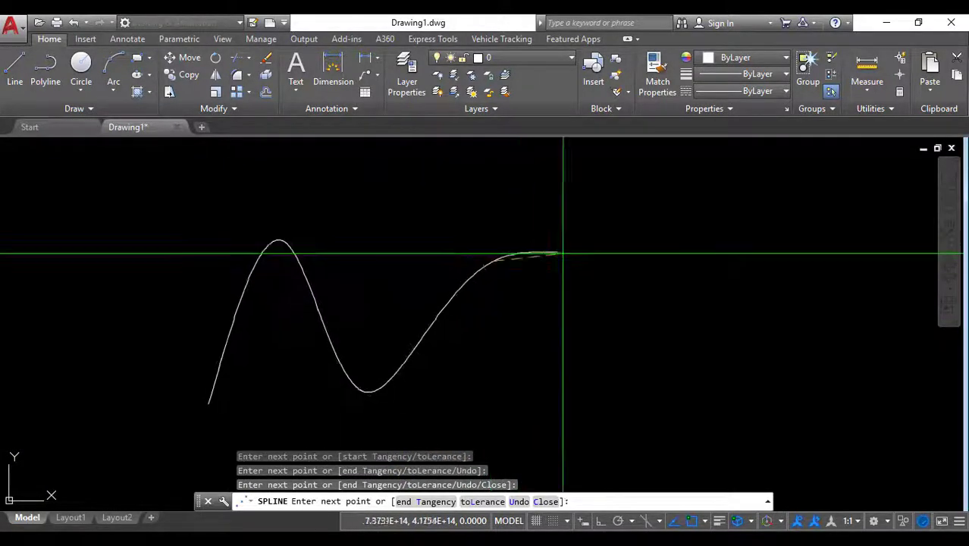
pyautogui.click(682, 383)
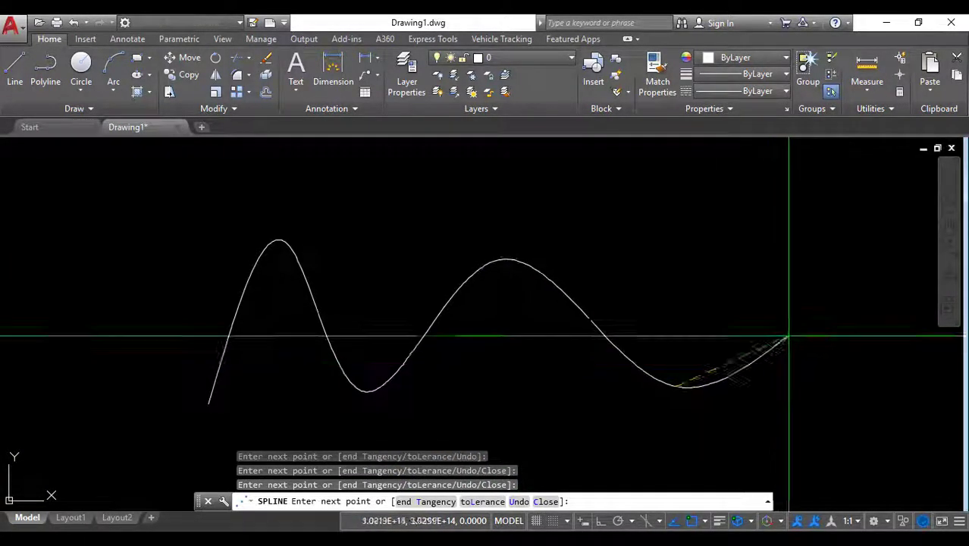
pyautogui.click(813, 201)
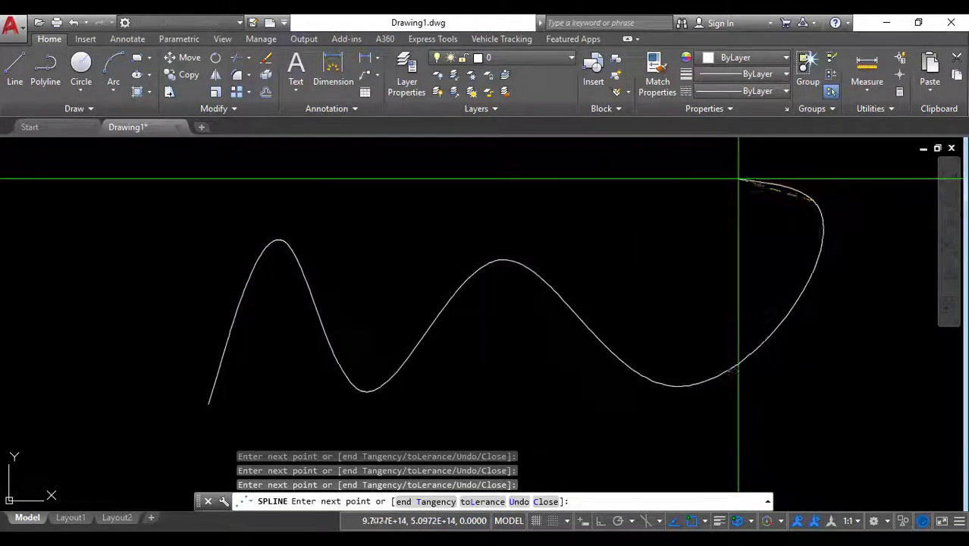
pyautogui.click(641, 226)
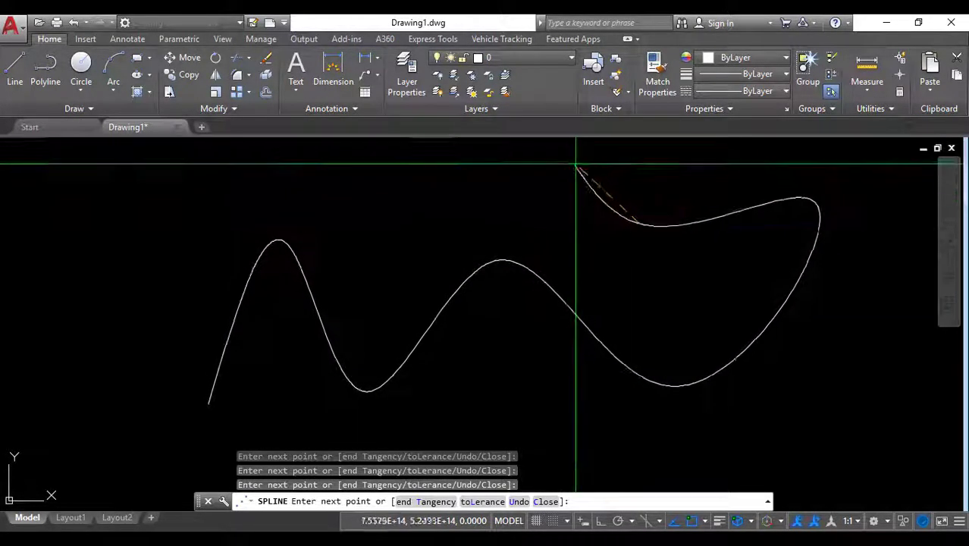
pyautogui.click(586, 165)
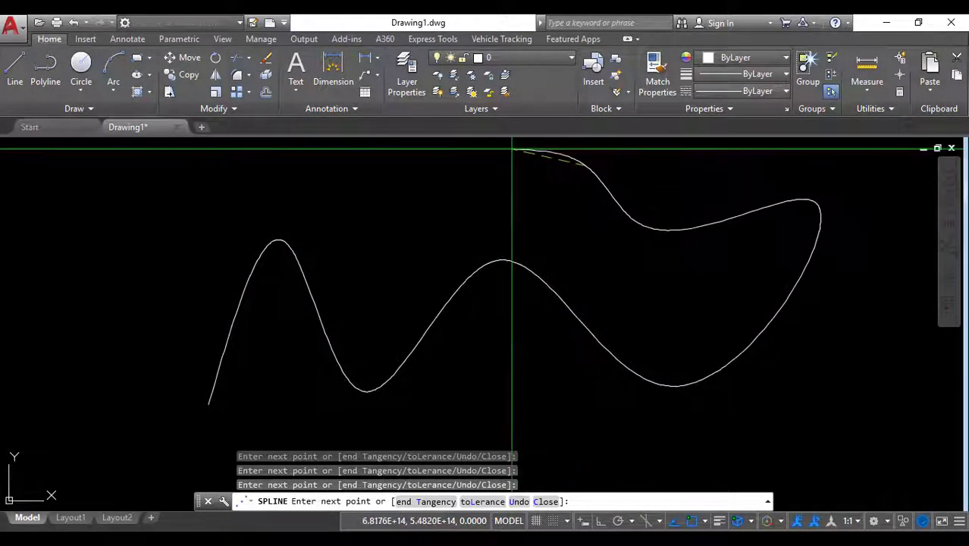
pyautogui.click(374, 200)
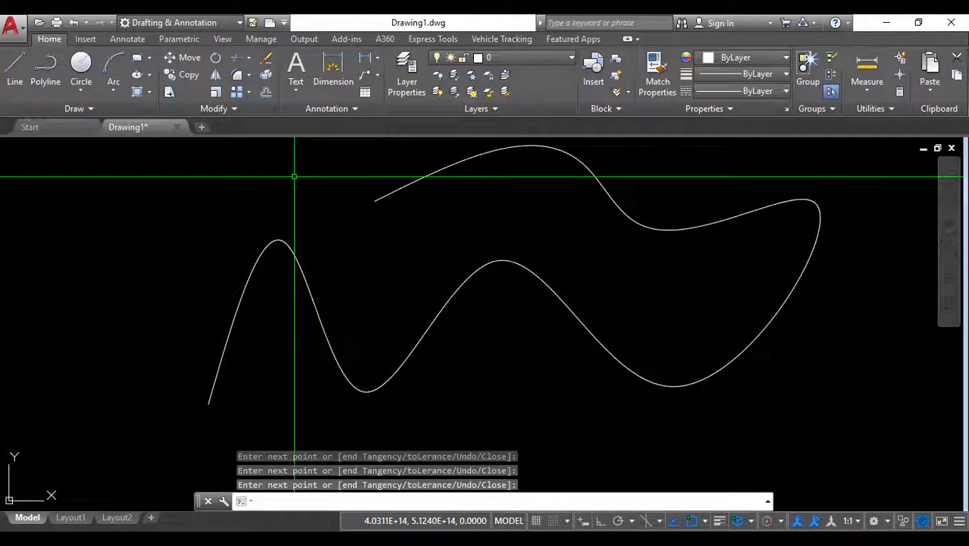
pyautogui.press('Return')
pyautogui.click(281, 242)
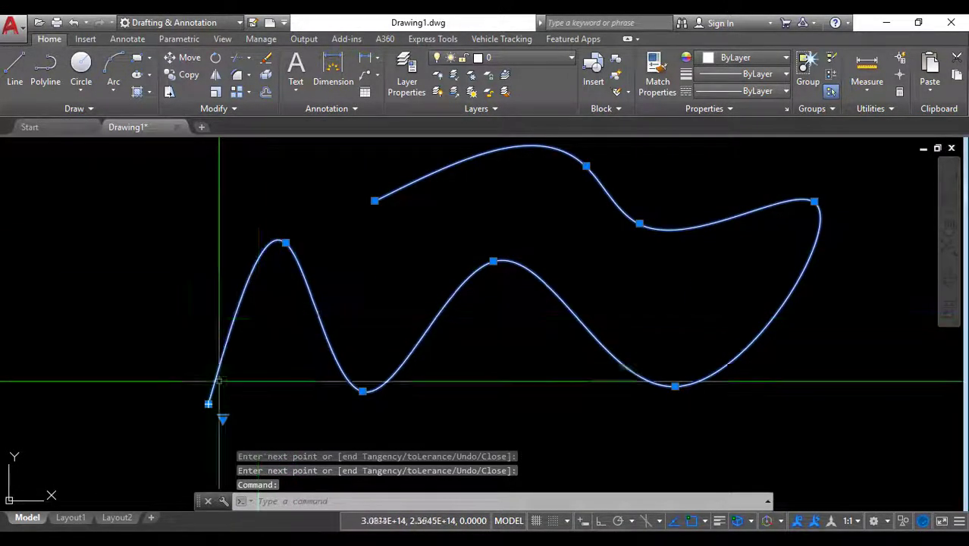
# Step: Draw a short straight line between the curves
pyautogui.write('l')
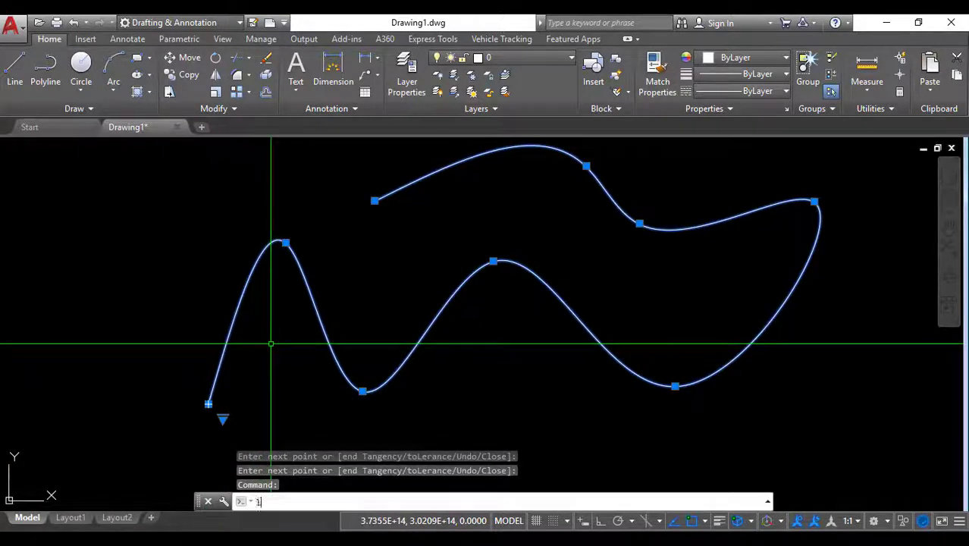
pyautogui.press('Return')
pyautogui.click(362, 250)
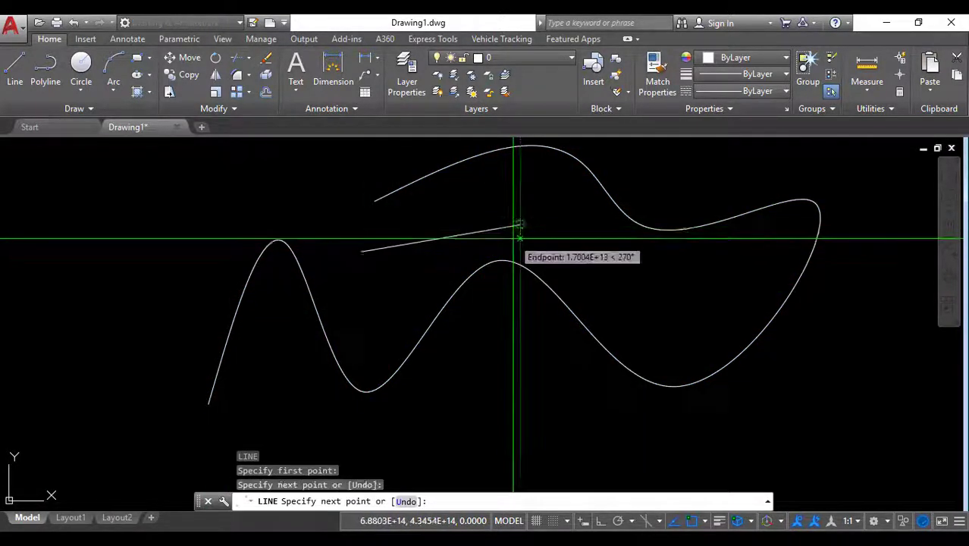
pyautogui.click(519, 225)
pyautogui.press('Return')
pyautogui.write('pl')
pyautogui.press('Return')
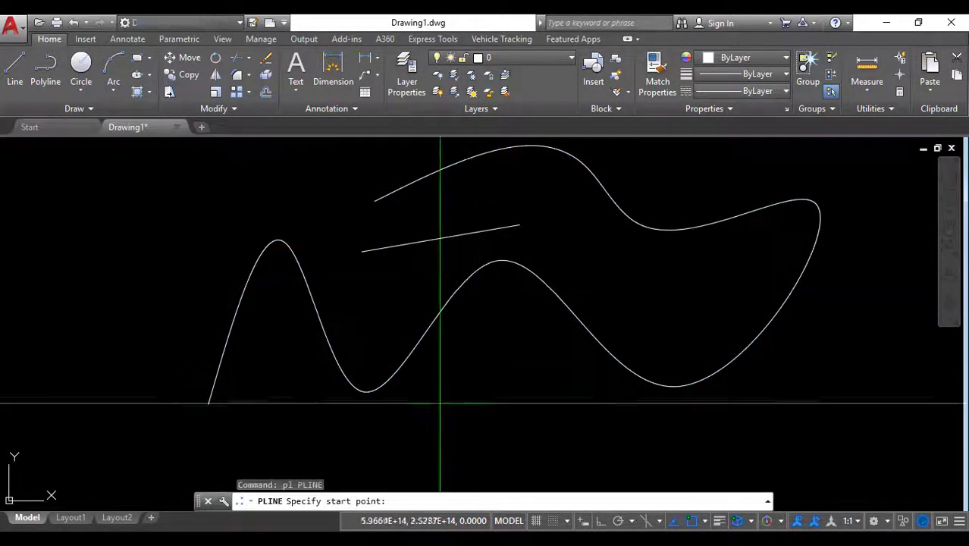
# Step: Draw a single diagonal polyline segment below the curves
pyautogui.click(427, 426)
pyautogui.click(512, 313)
pyautogui.press('Escape')
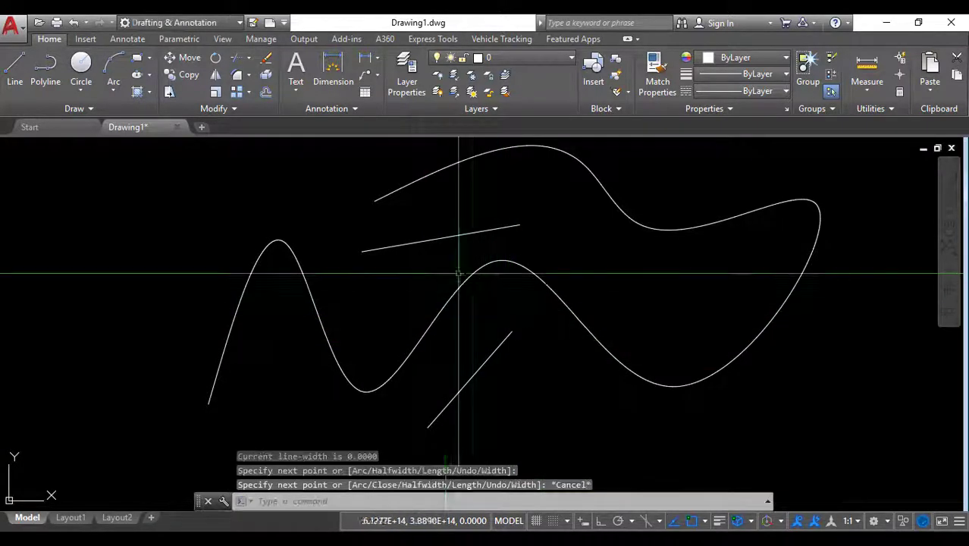
pyautogui.click(429, 239)
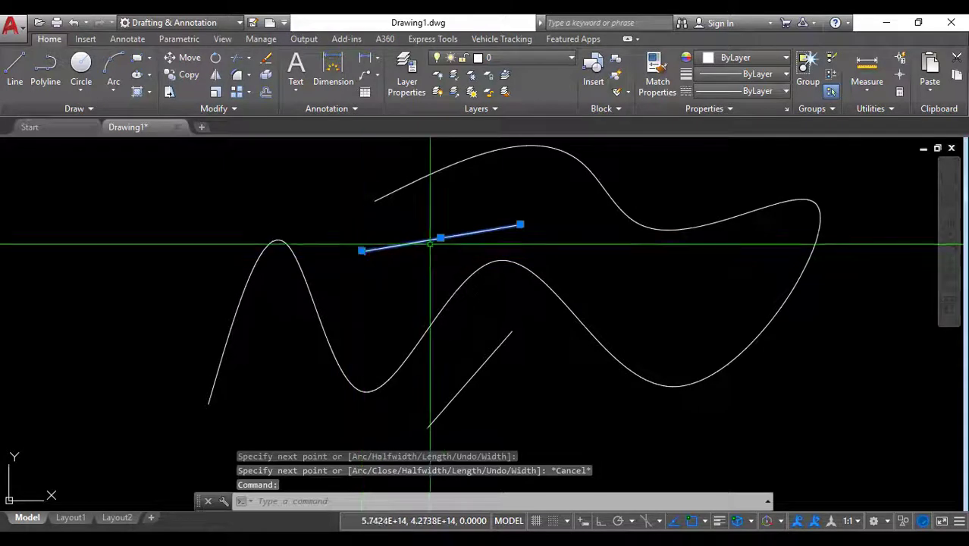
# Step: Switch the wavy spline from fit points to Control Vertices, showing its control frame
pyautogui.press('Escape')
pyautogui.click(461, 393)
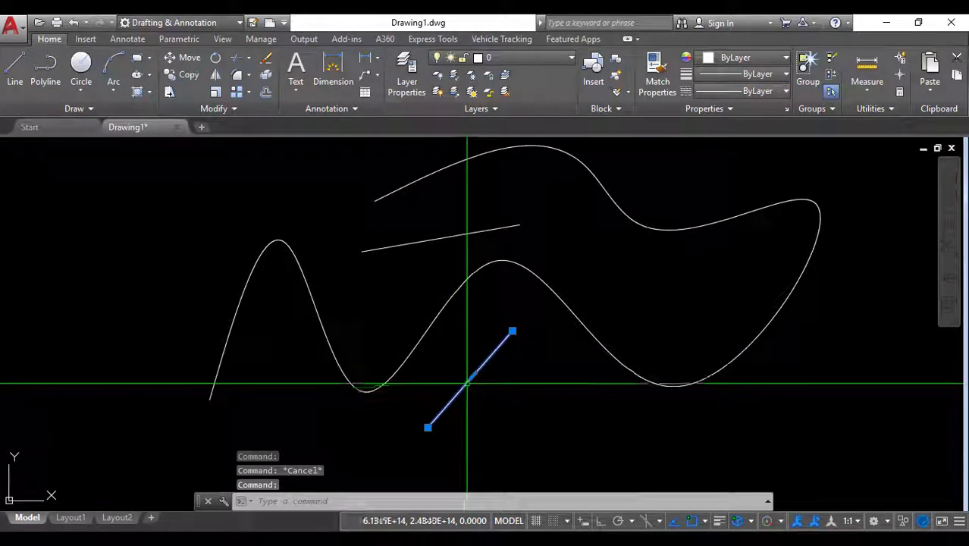
pyautogui.scroll(5, 468, 380)
pyautogui.scroll(-5, 468, 383)
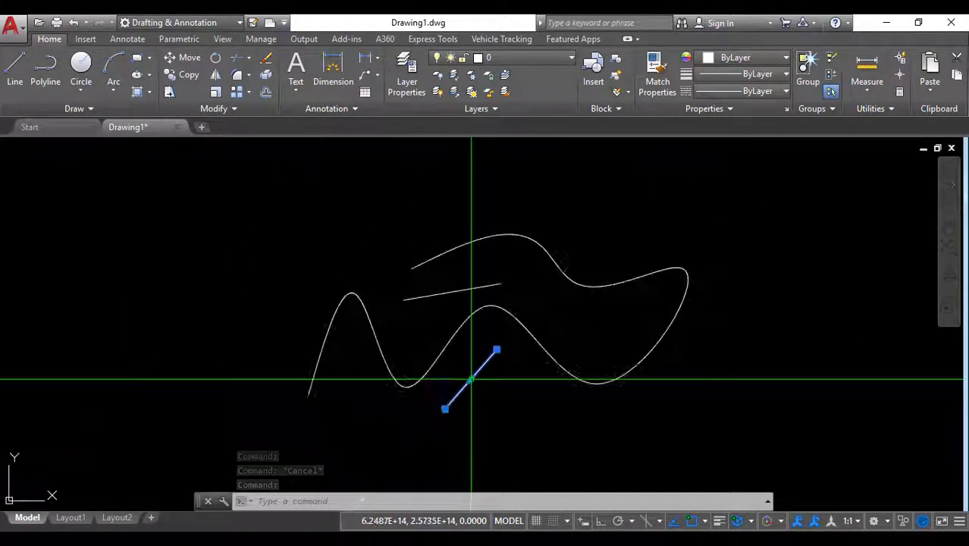
pyautogui.click(436, 356)
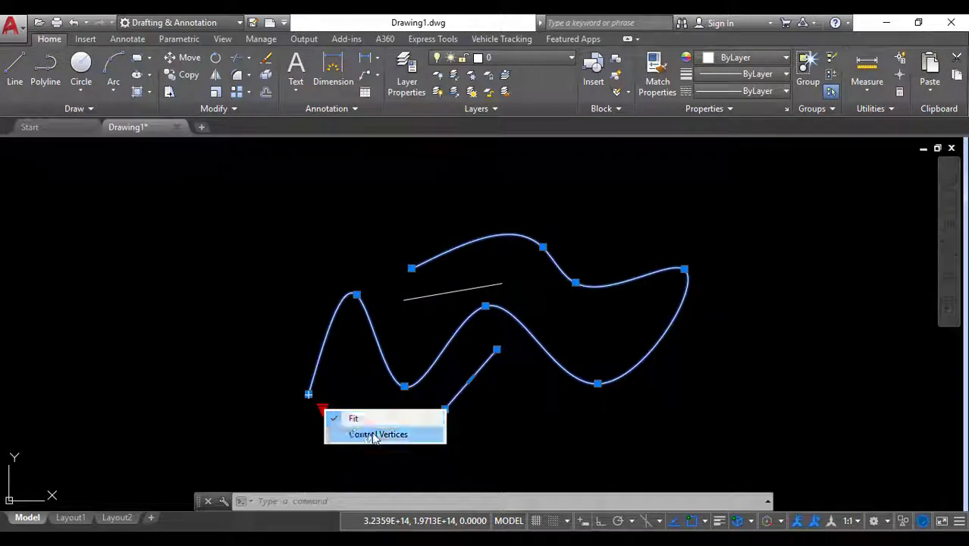
pyautogui.click(377, 434)
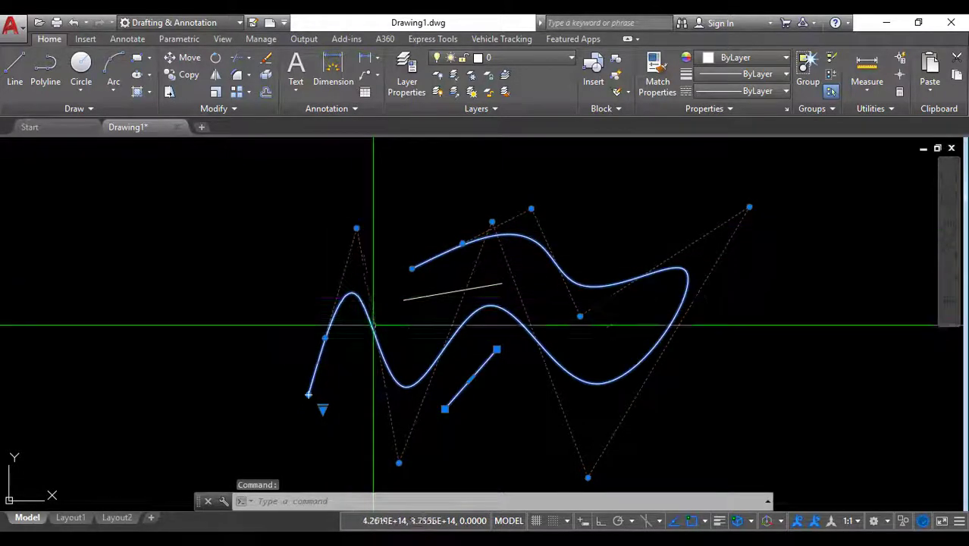
# Step: Drag three control vertices to flatten the left hump and pull the curve inward
pyautogui.click(357, 228)
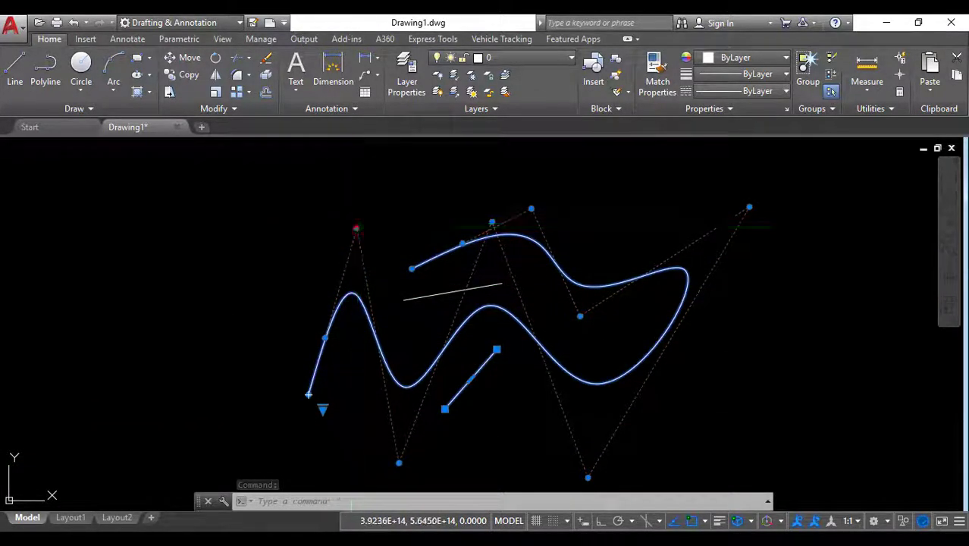
pyautogui.click(352, 340)
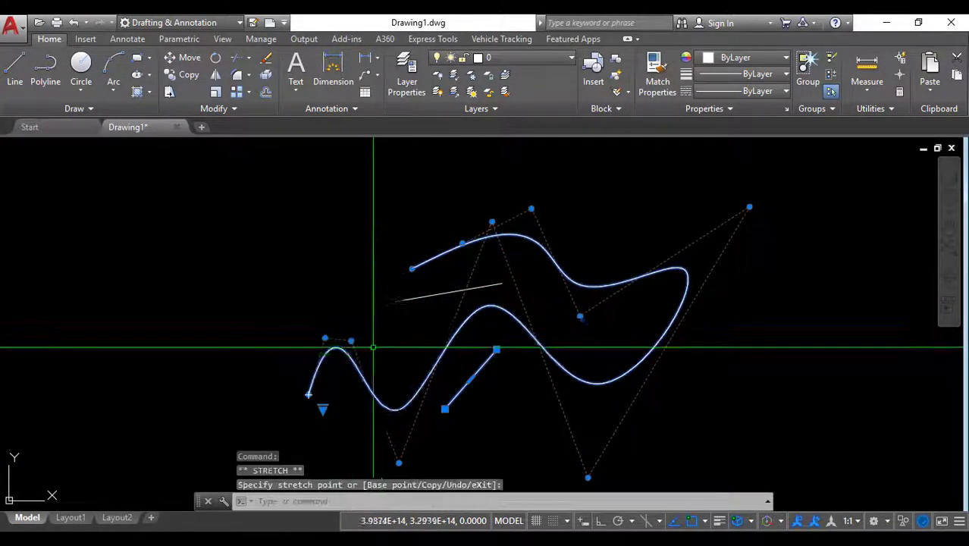
pyautogui.click(399, 462)
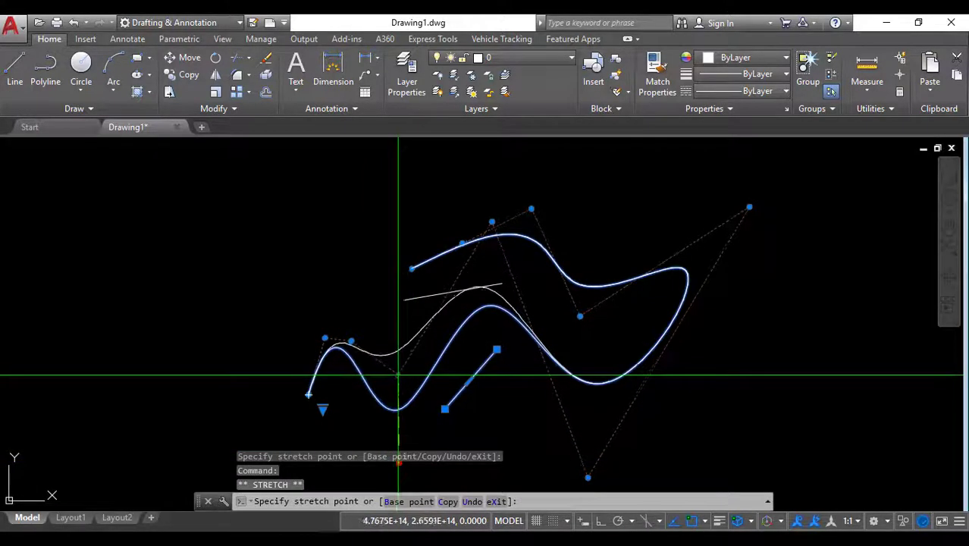
pyautogui.click(398, 376)
pyautogui.click(492, 220)
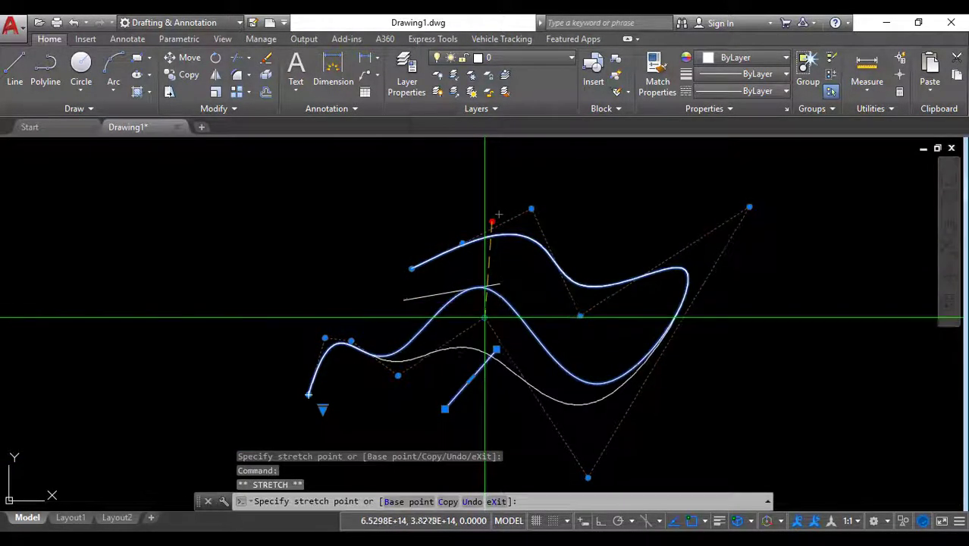
pyautogui.click(484, 308)
pyautogui.click(531, 207)
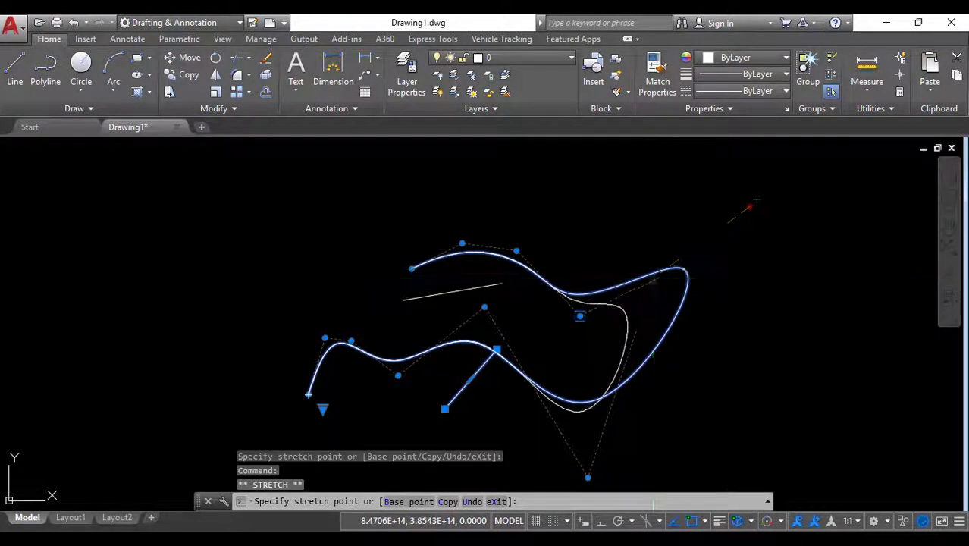
pyautogui.press('Escape')
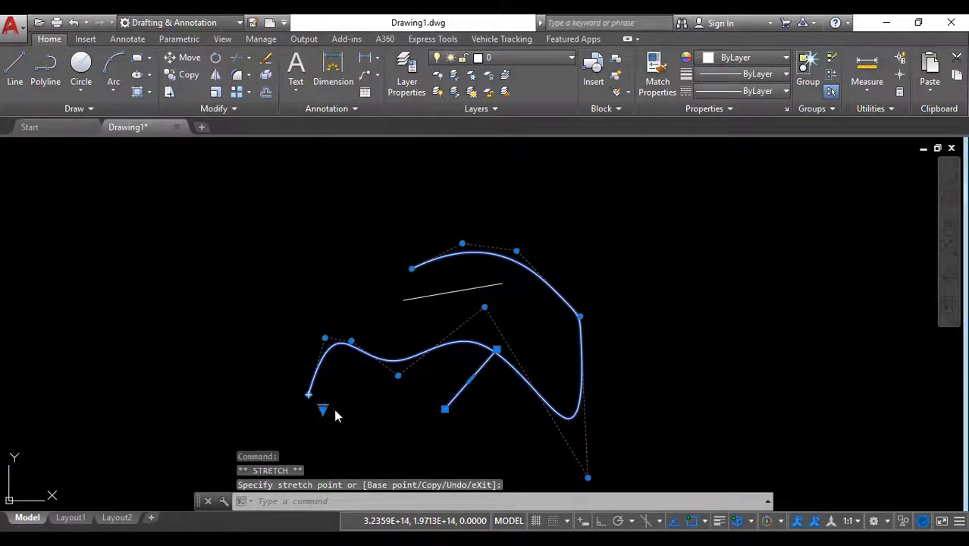
# Step: Exit stretch mode from the right-click menu, clear the selection and reselect the spline
pyautogui.rightClick(337, 416)
pyautogui.click(347, 397)
pyautogui.click(346, 432)
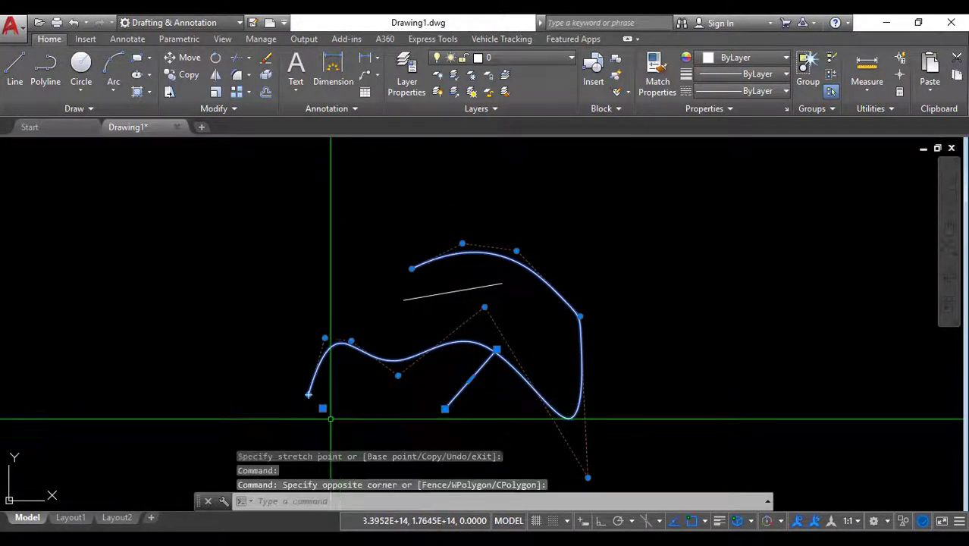
pyautogui.rightClick(342, 417)
pyautogui.click(352, 398)
pyautogui.press('Escape')
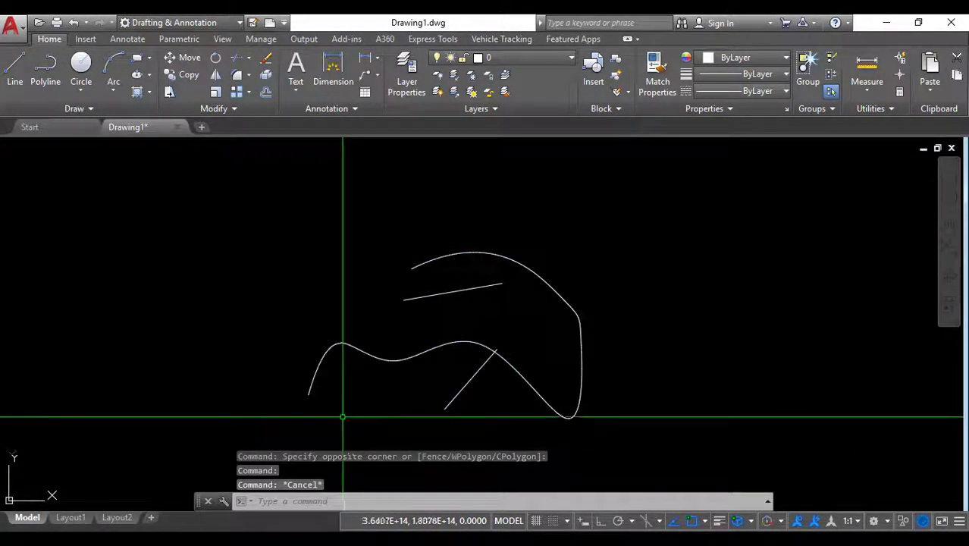
pyautogui.press('Escape')
pyautogui.click(380, 354)
pyautogui.moveTo(322, 409)
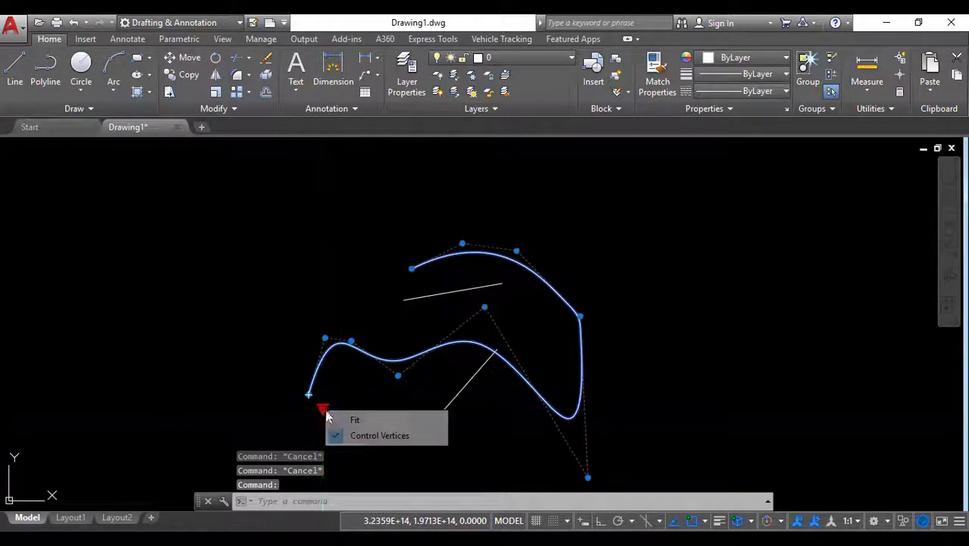
# Step: Drag one of the spline's fit points upward to reshape the curve, then deselect it
pyautogui.click(345, 419)
pyautogui.click(353, 345)
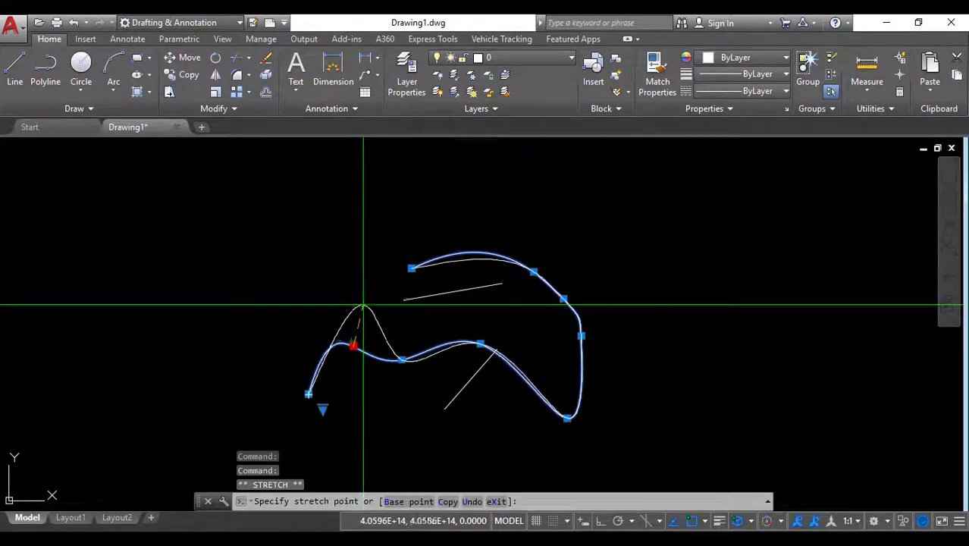
pyautogui.click(352, 283)
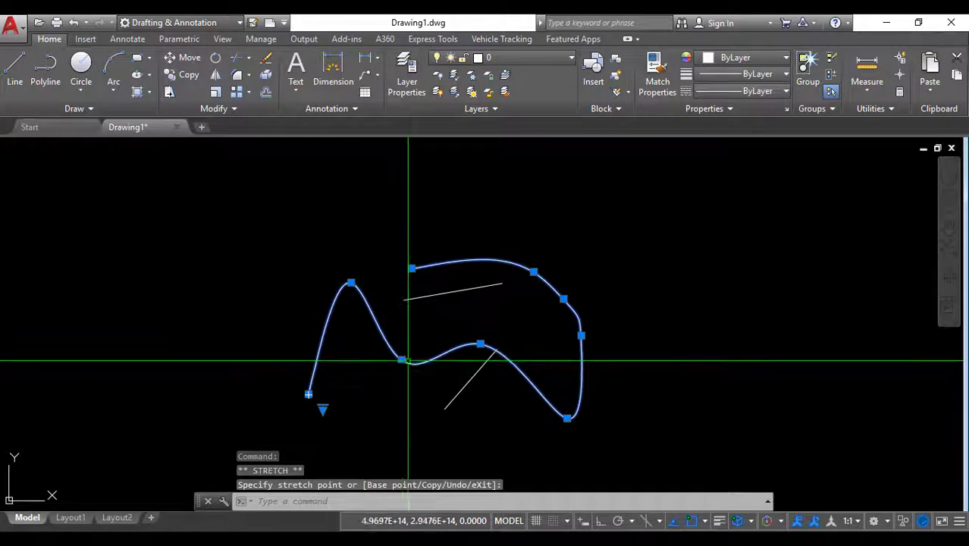
pyautogui.press('Escape')
# Step: Window-select the spline, short line and diagonal polyline and delete all three
pyautogui.scroll(-2, 459, 361)
pyautogui.scroll(1, 404, 329)
pyautogui.scroll(-1, 418, 326)
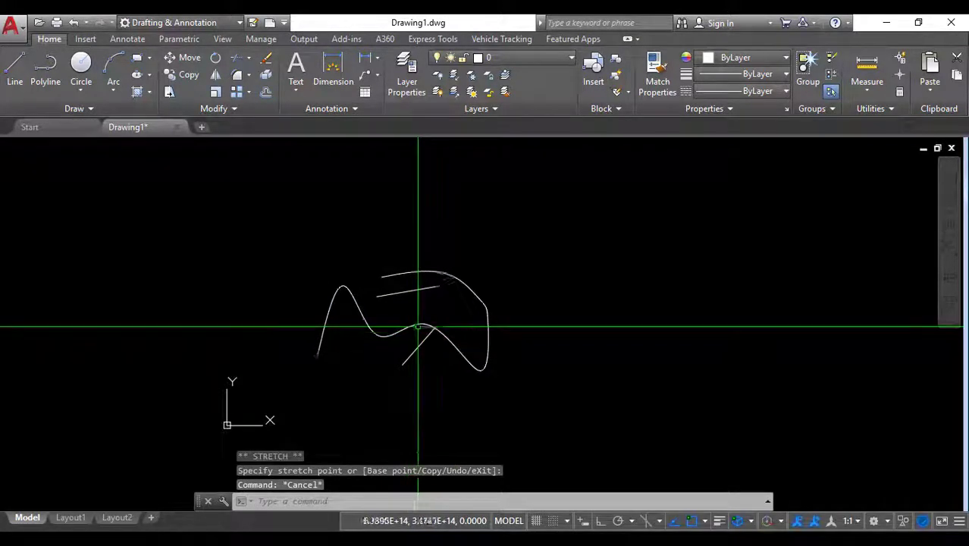
pyautogui.click(535, 392)
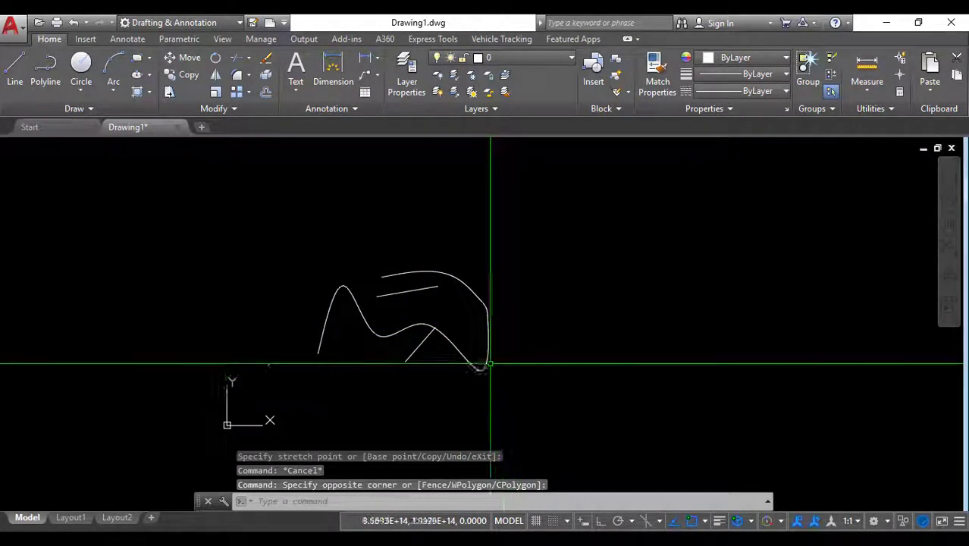
pyautogui.scroll(4, 490, 365)
pyautogui.moveTo(454, 341); pyautogui.dragTo(508, 378, button='middle')
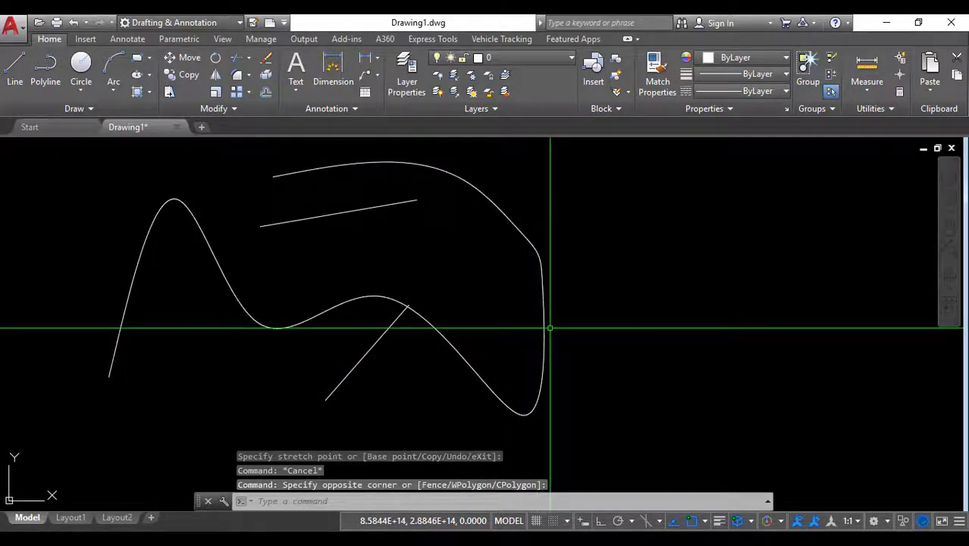
pyautogui.click(599, 412)
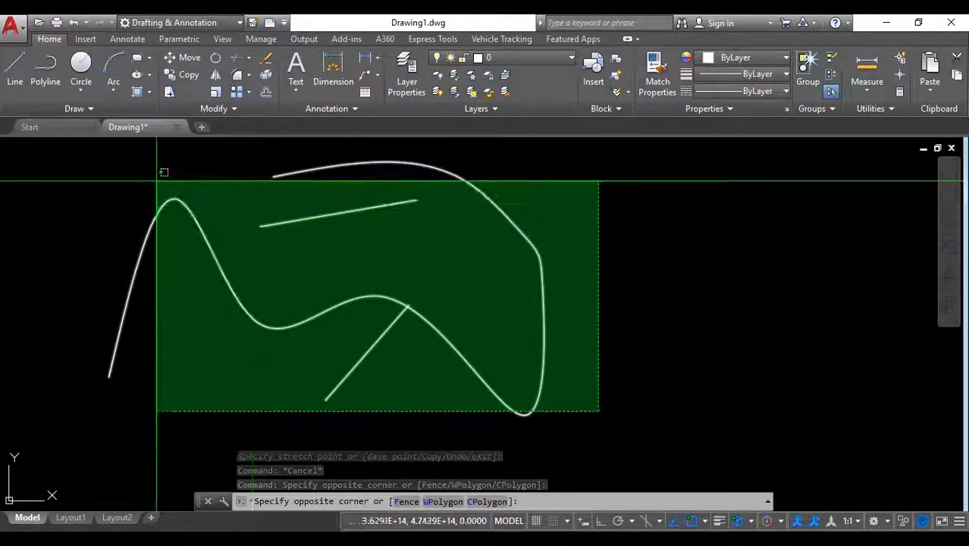
pyautogui.click(156, 180)
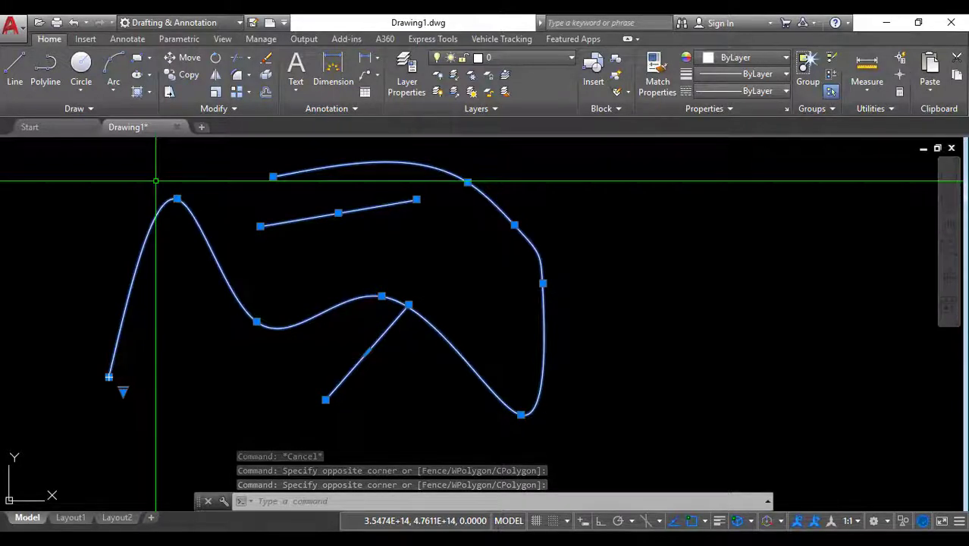
pyautogui.press('Delete')
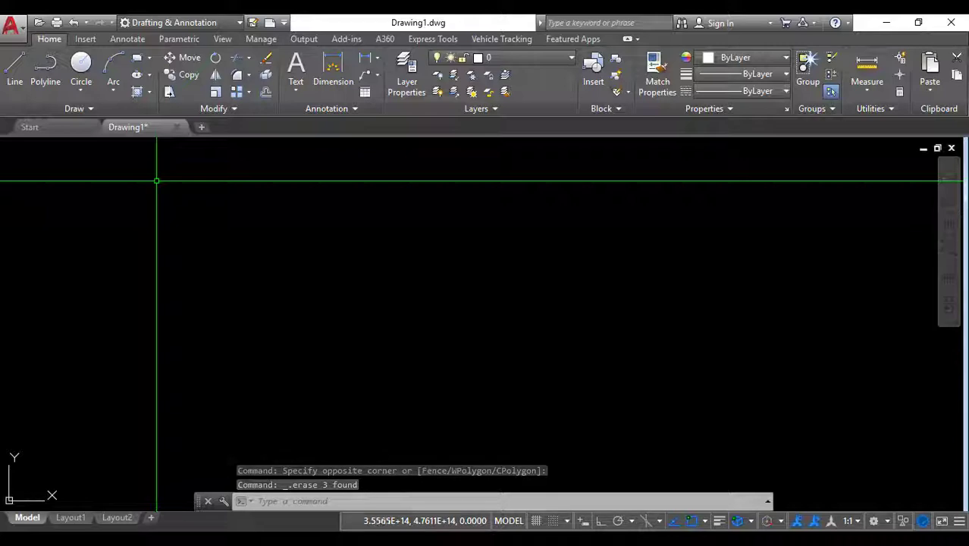
pyautogui.click(88, 108)
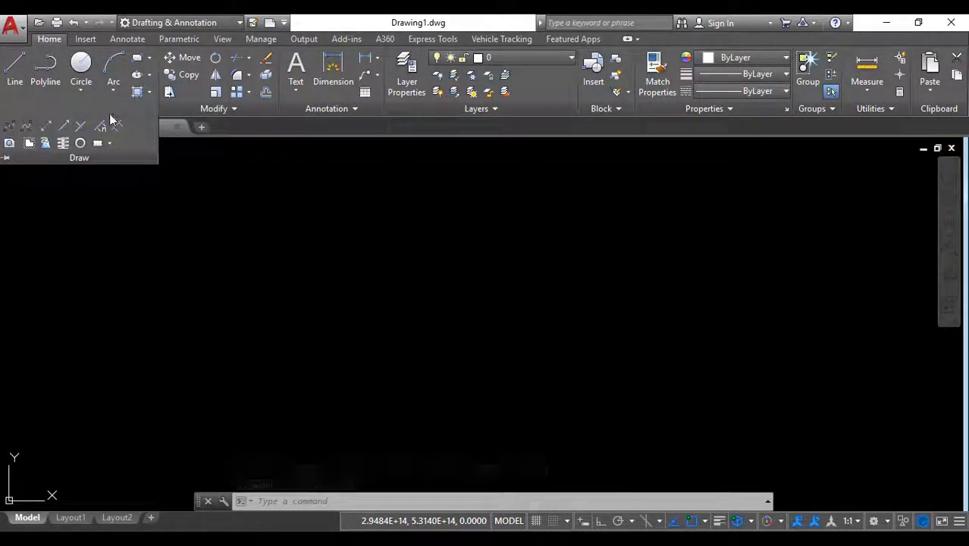
pyautogui.click(100, 126)
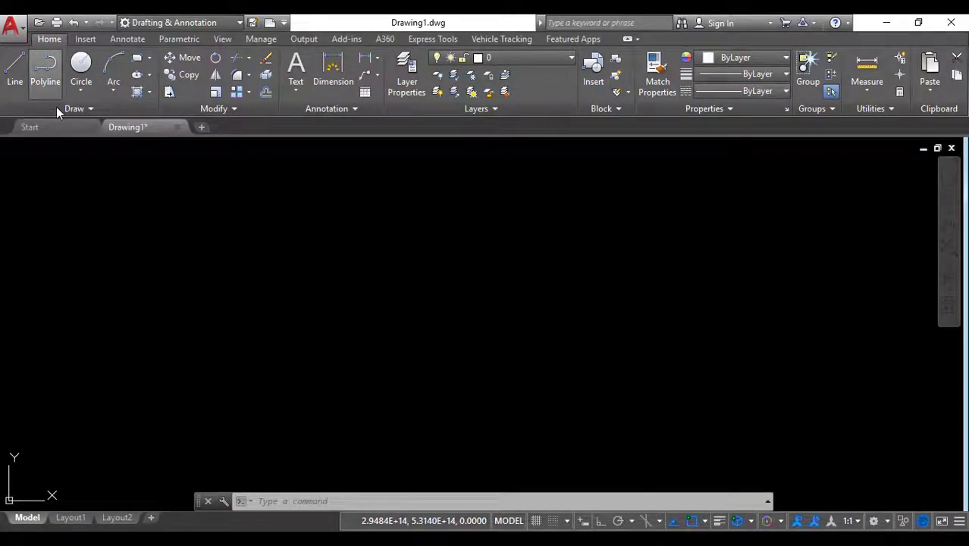
pyautogui.click(57, 111)
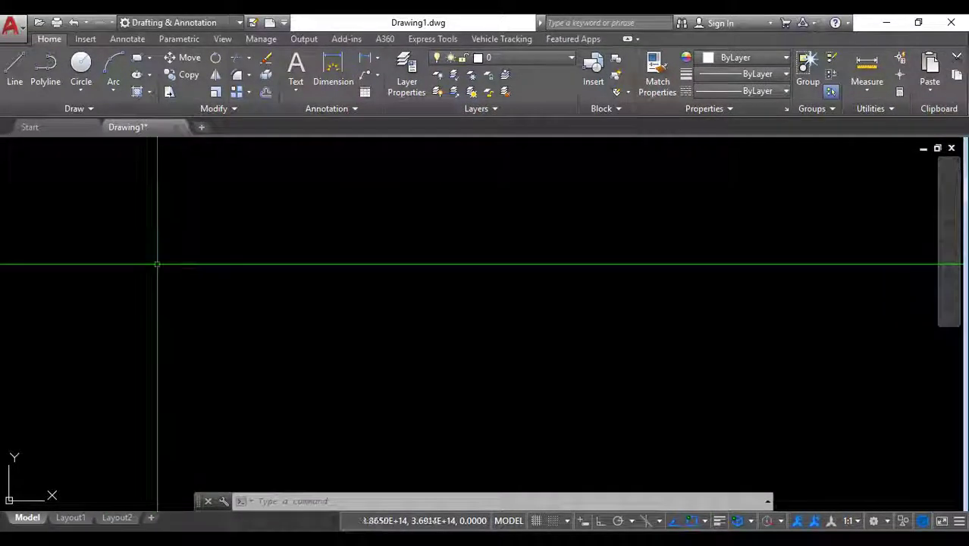
pyautogui.click(91, 110)
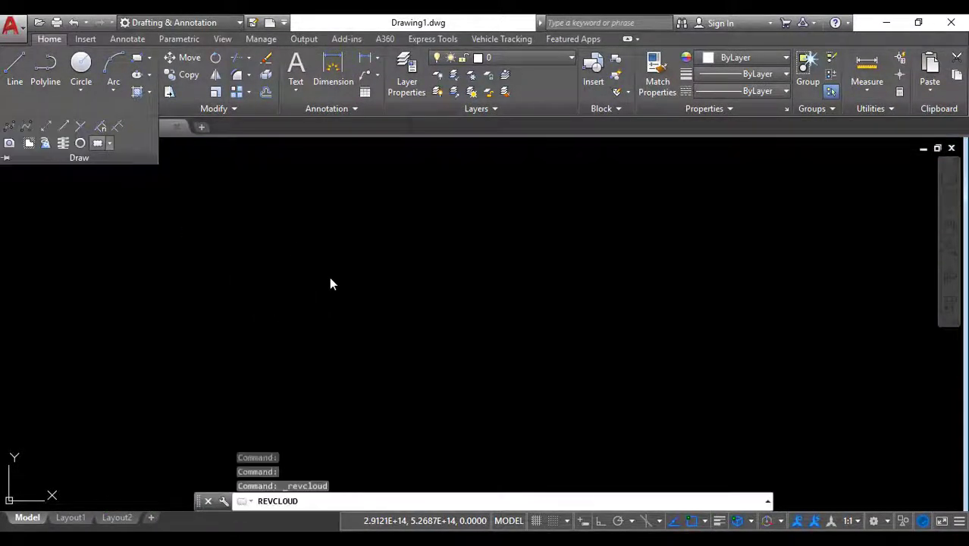
pyautogui.click(371, 224)
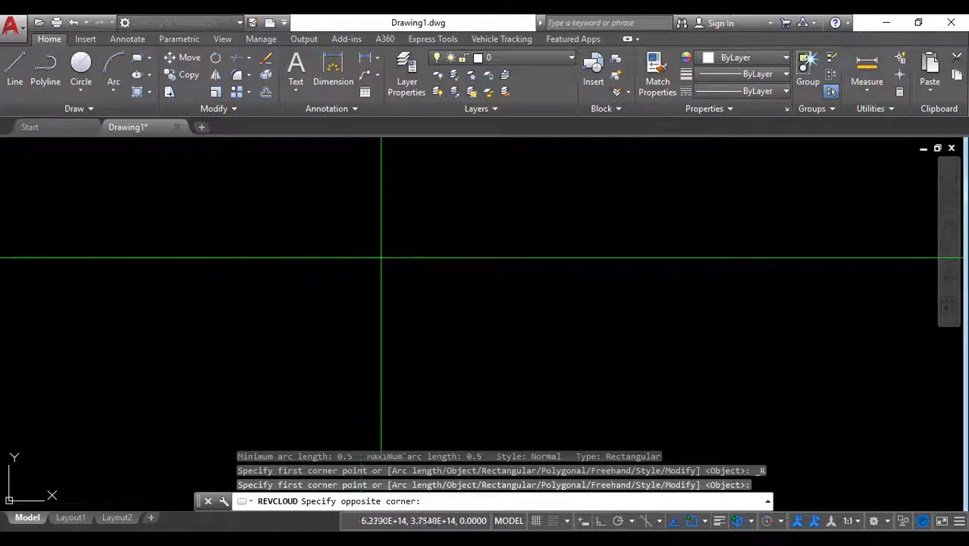
pyautogui.click(541, 409)
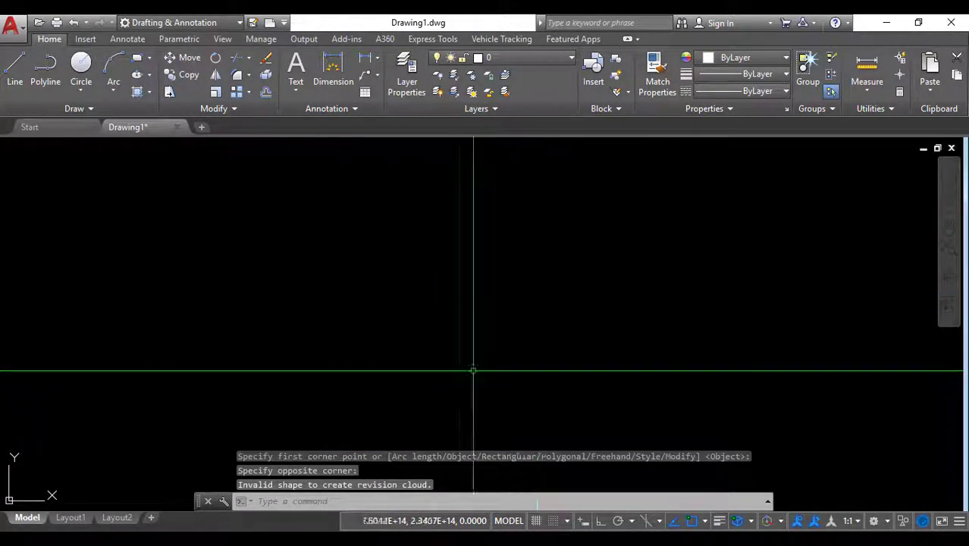
pyautogui.middleClick(381, 329)
pyautogui.middleClick(381, 329)
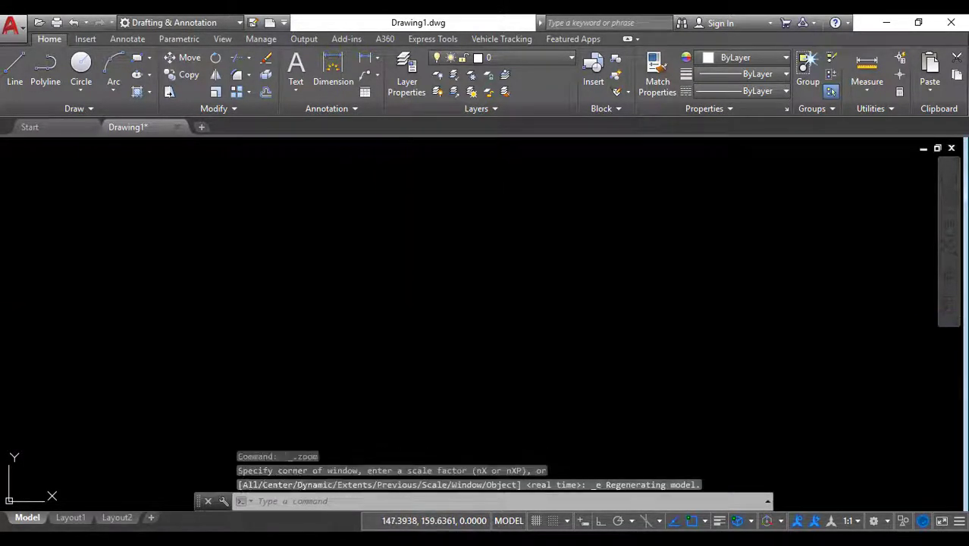
pyautogui.click(100, 106)
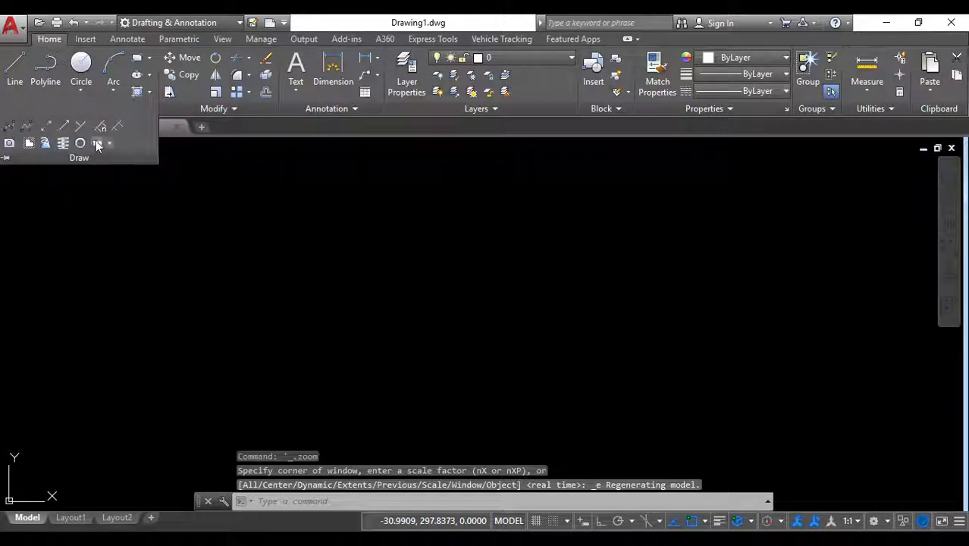
pyautogui.click(103, 145)
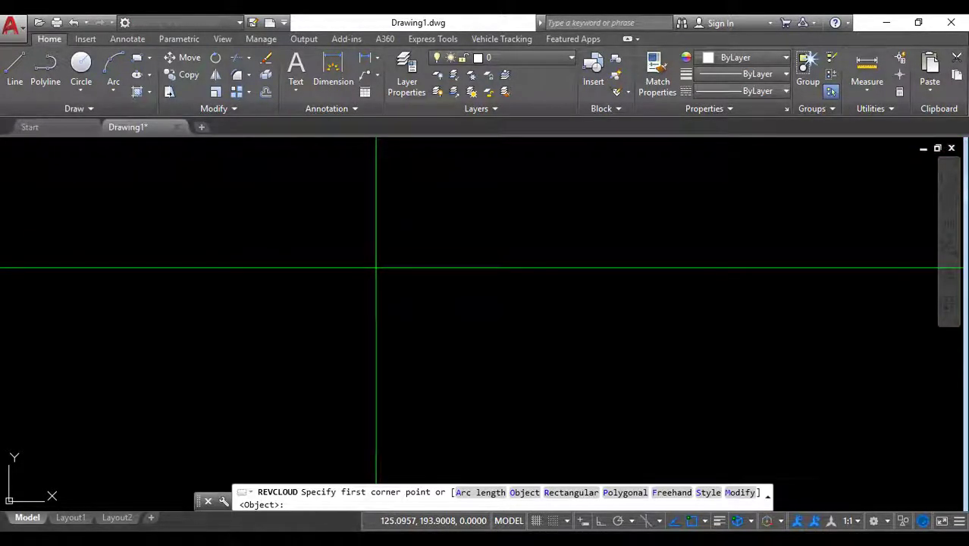
pyautogui.click(379, 263)
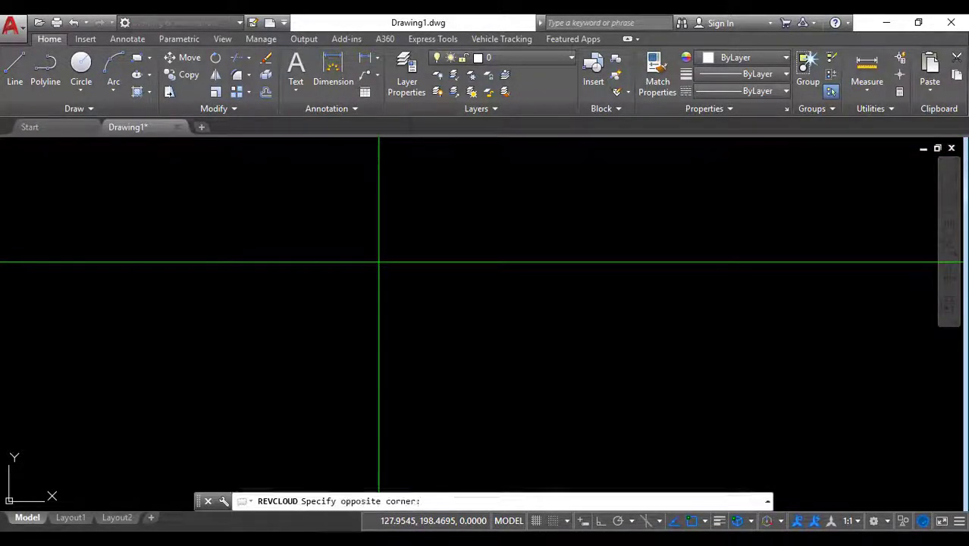
pyautogui.click(556, 397)
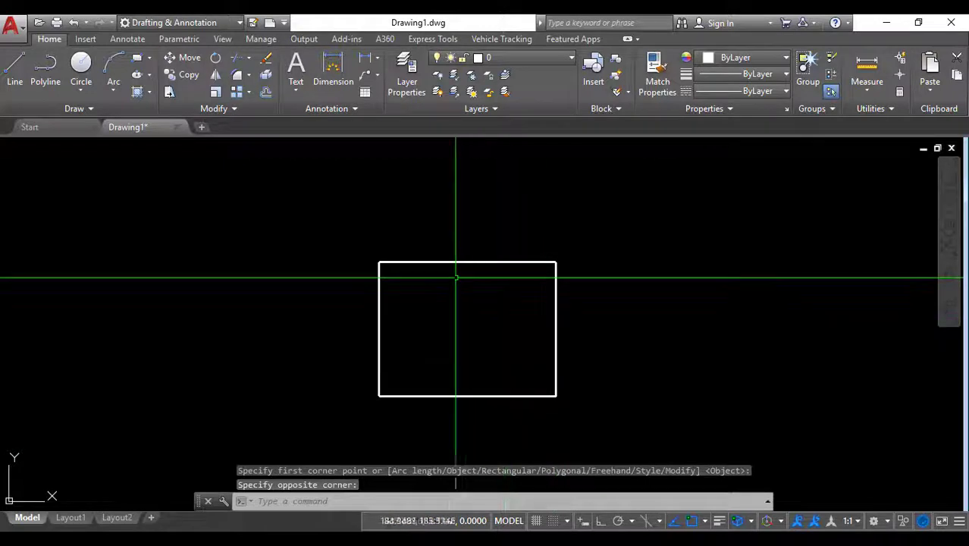
pyautogui.scroll(2, 376, 260)
pyautogui.scroll(2, 377, 260)
pyautogui.scroll(2, 345, 271)
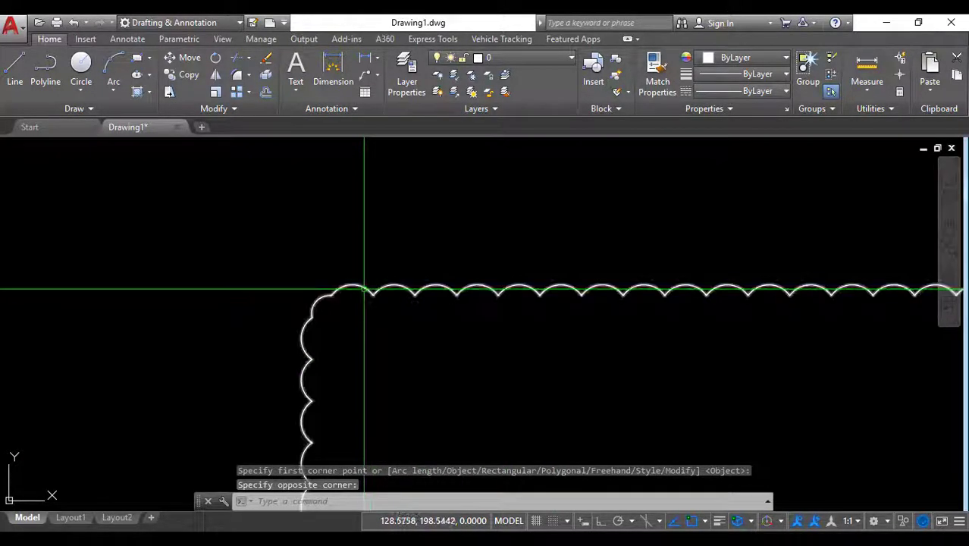
pyautogui.scroll(-5, 364, 290)
pyautogui.scroll(3, 352, 295)
pyautogui.scroll(4, 354, 298)
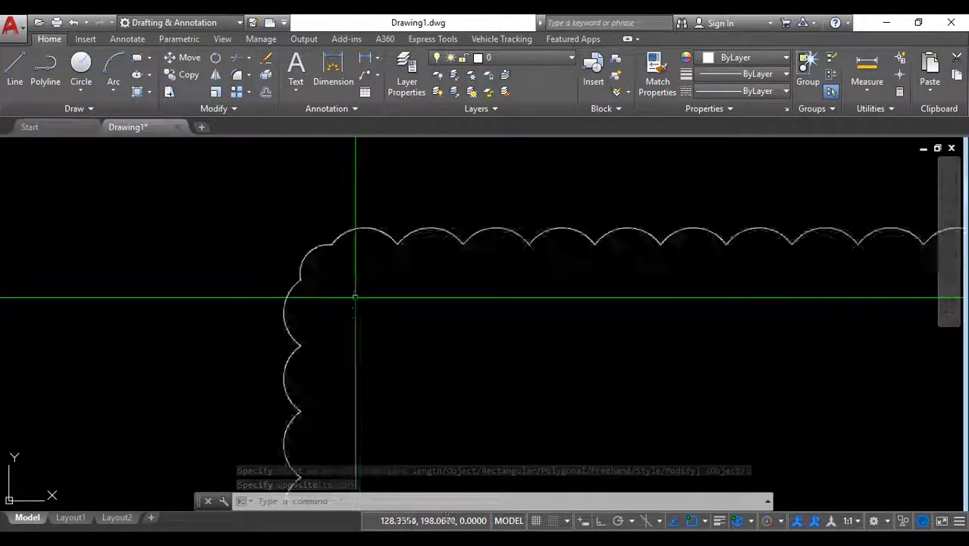
pyautogui.scroll(-2, 355, 297)
pyautogui.scroll(-1, 364, 299)
pyautogui.click(426, 332)
pyautogui.click(346, 253)
# Step: Delete the old revision cloud, draw a new rectangular one from two corners, and select it
pyautogui.press('Delete')
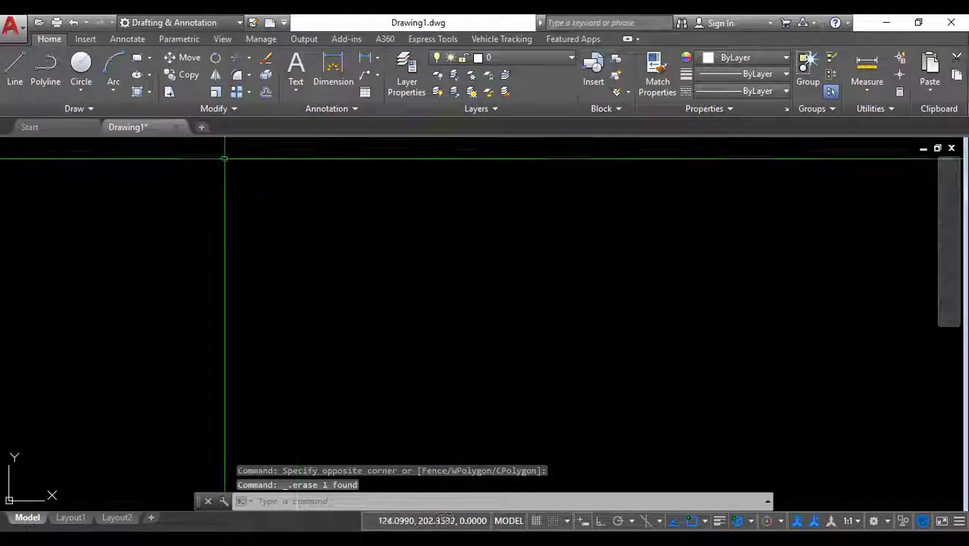
pyautogui.click(106, 110)
pyautogui.click(97, 145)
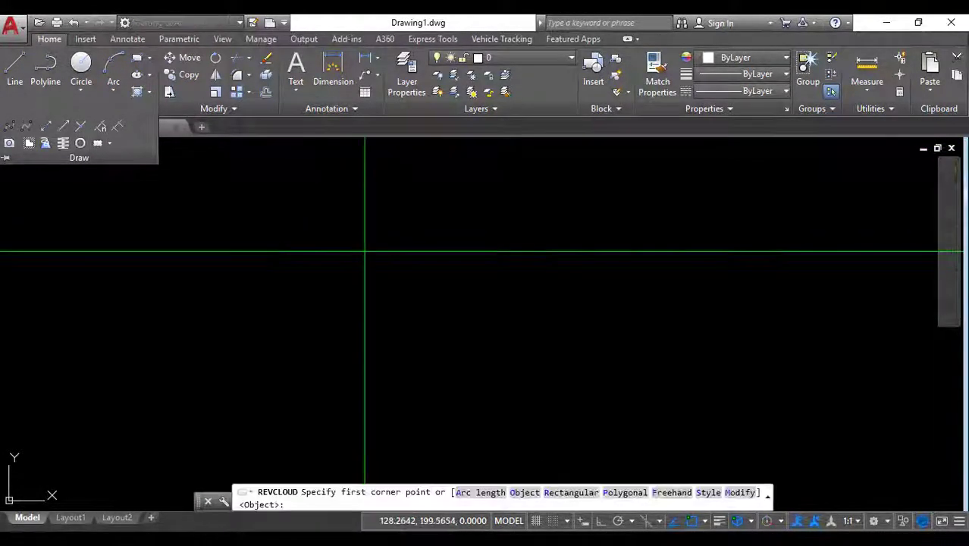
pyautogui.click(354, 242)
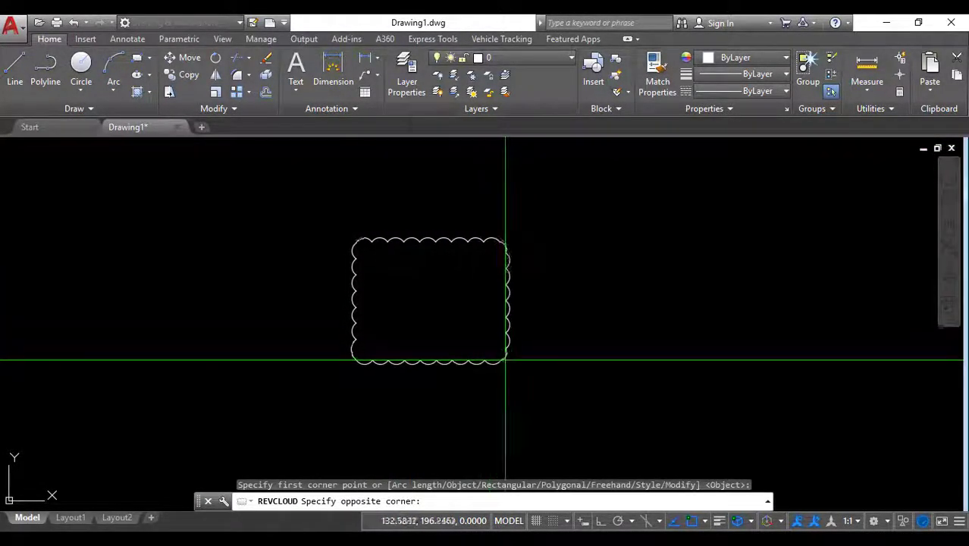
pyautogui.click(527, 379)
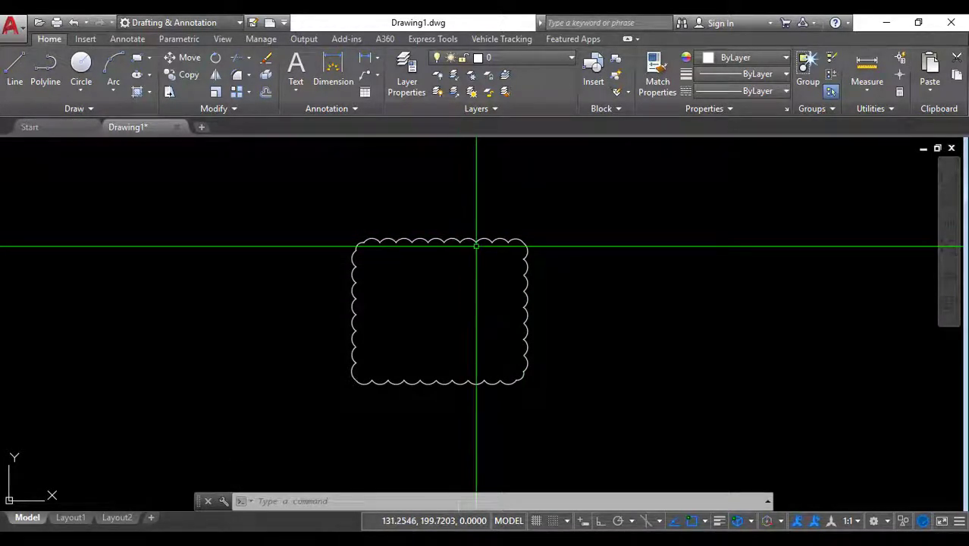
pyautogui.click(451, 241)
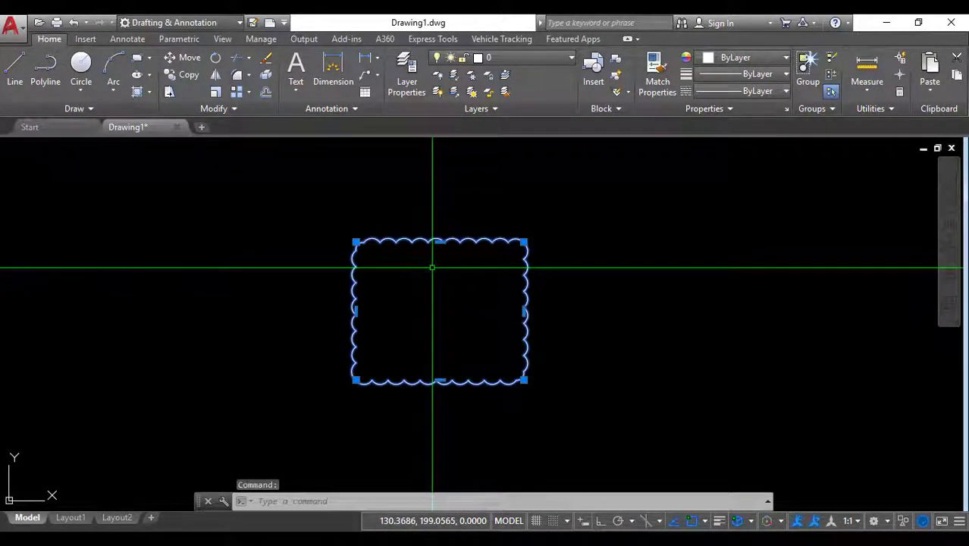